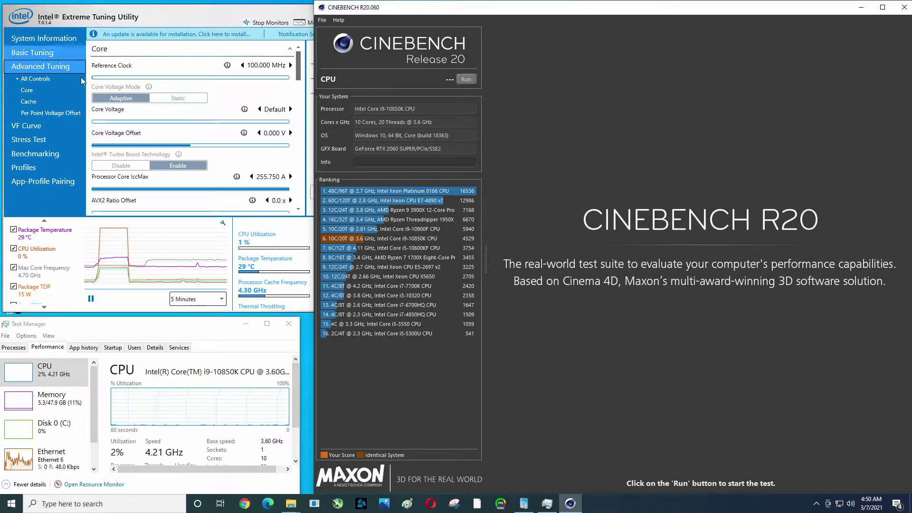
- Bring XTU forward and review System Information: i9-10850K processor and 48.00 GB memory
left_click(43, 38)
left_click(43, 39)
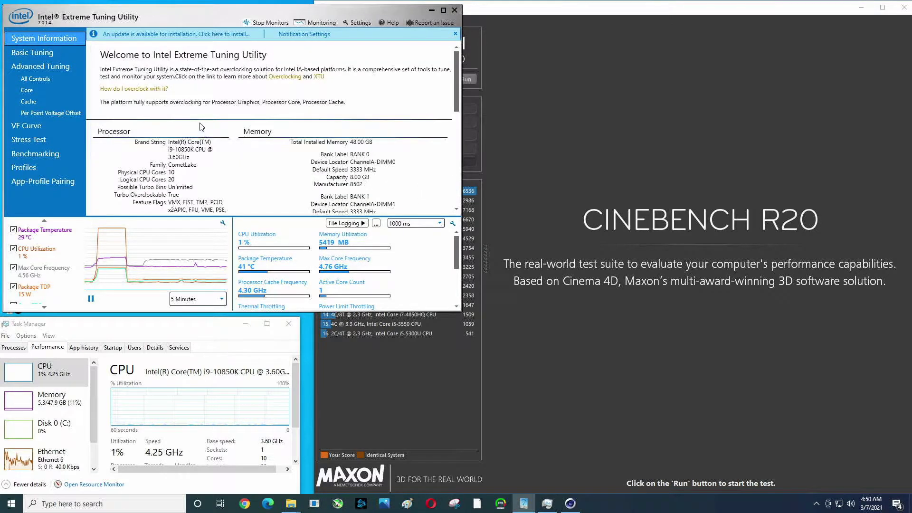
scroll(202, 125, "down", 1)
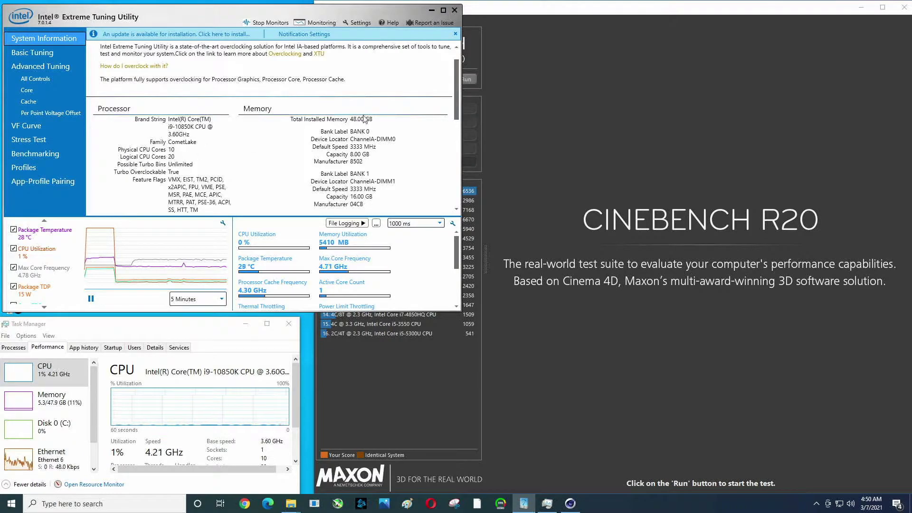
scroll(280, 135, "down", 4)
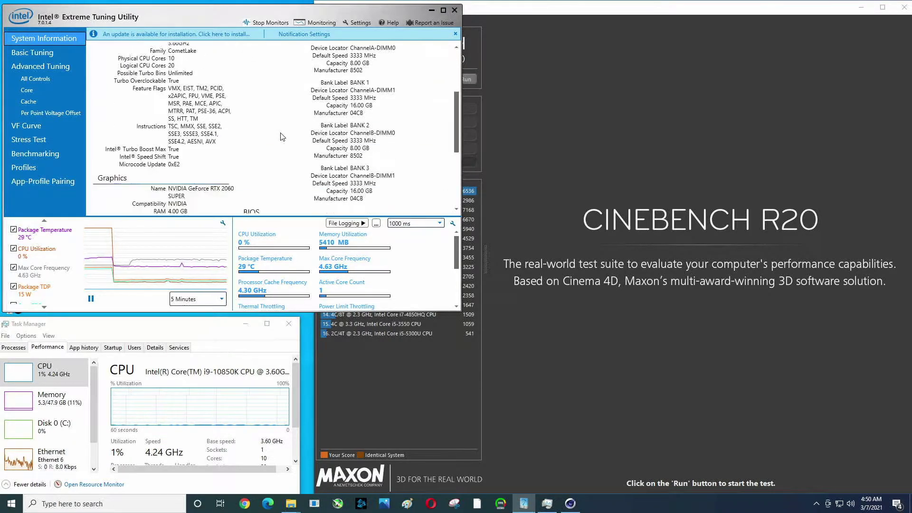
scroll(282, 136, "down", 2)
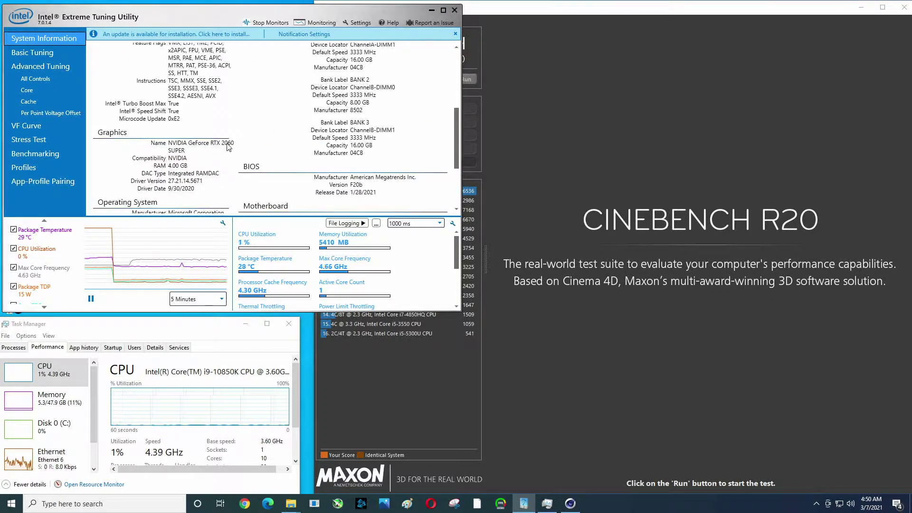
scroll(200, 157, "down", 4)
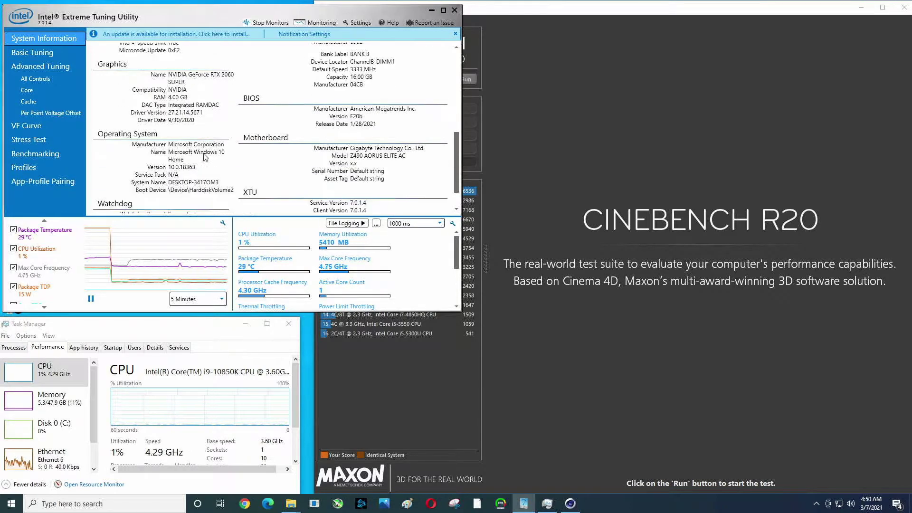
scroll(204, 157, "down", 1)
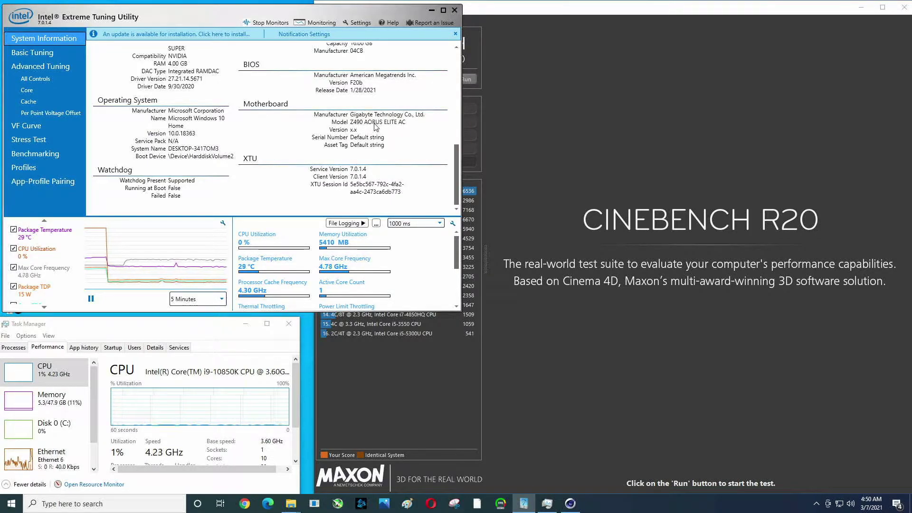
scroll(283, 129, "up", 2)
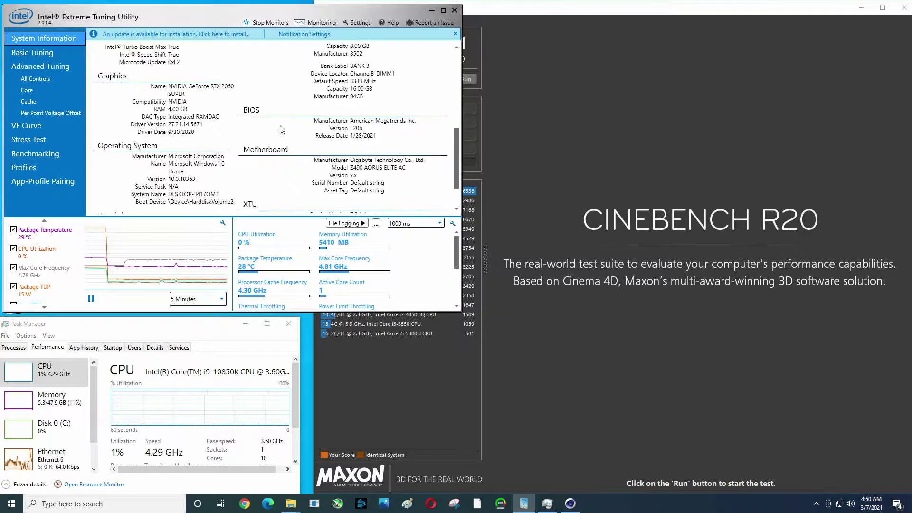
scroll(278, 138, "up", 9)
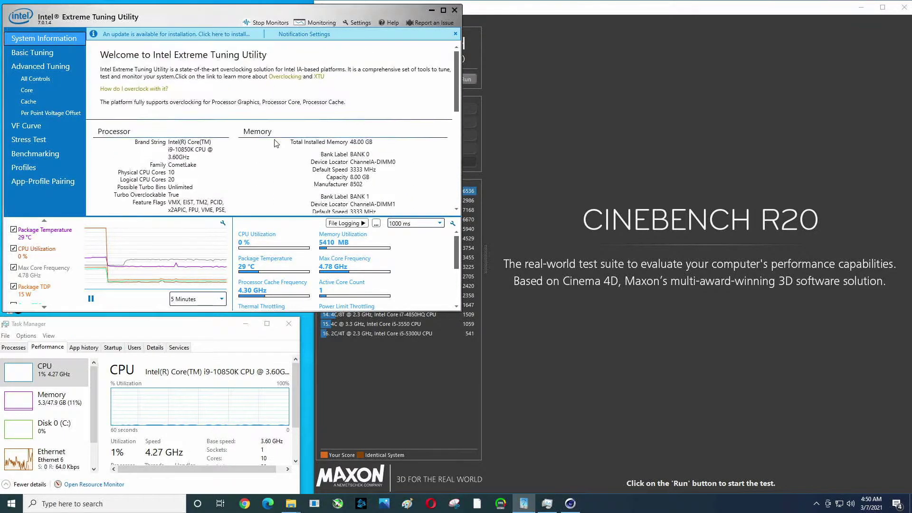
- Go to Advanced Tuning and scroll to the Unlimited Turbo Boost power limits with 8.000-second window
left_click(45, 65)
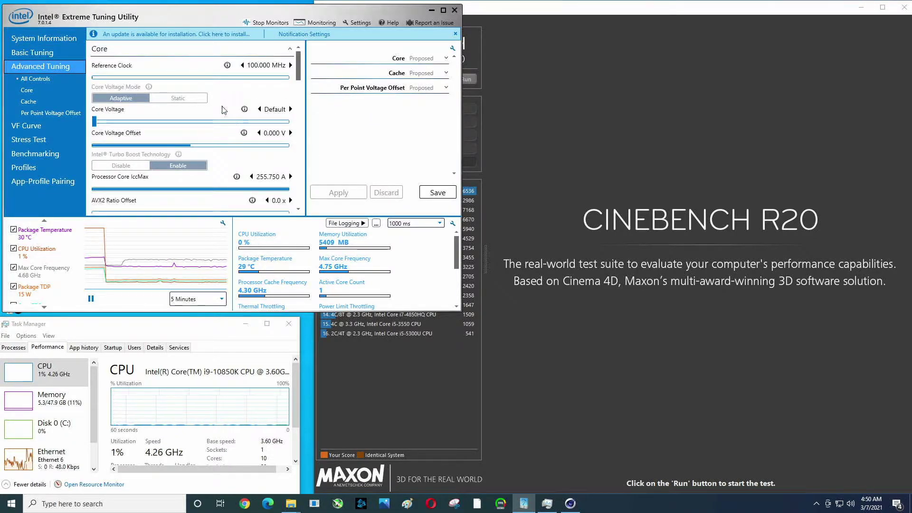
scroll(224, 110, "down", 1)
scroll(153, 174, "down", 4)
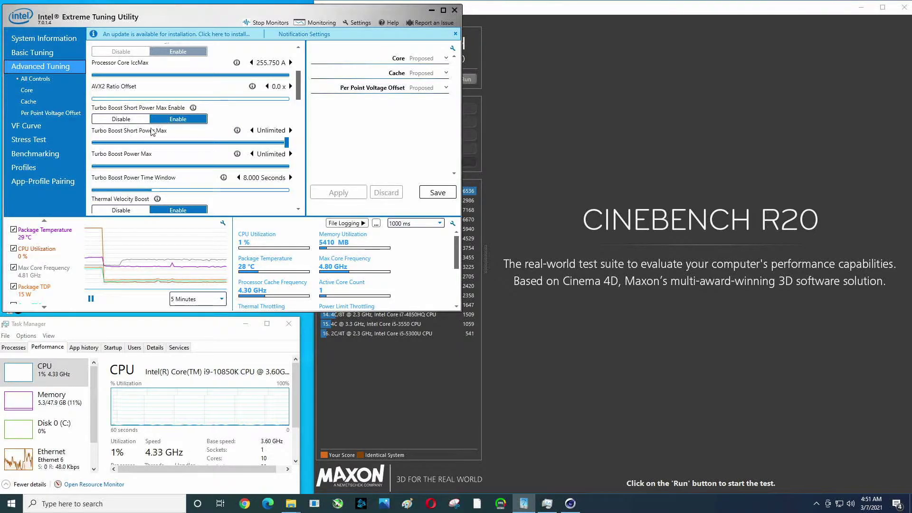
scroll(156, 136, "down", 1)
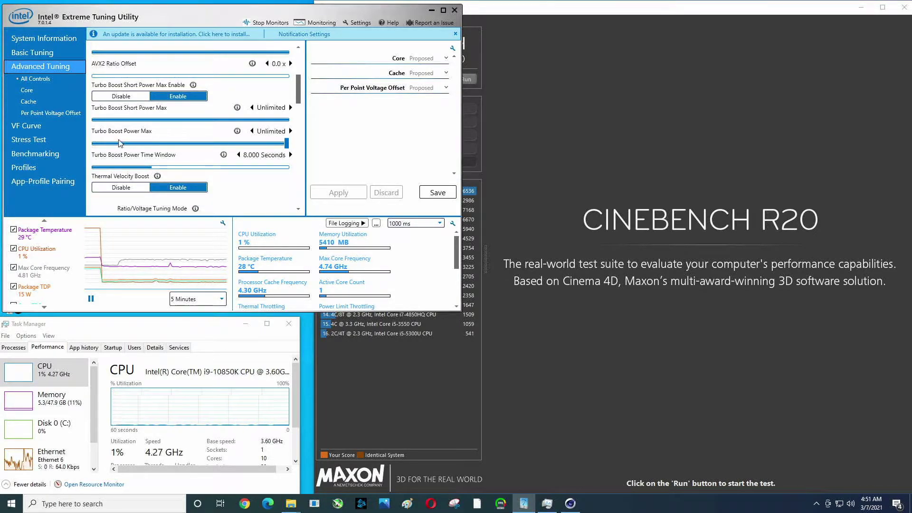
mouse_move(238, 109)
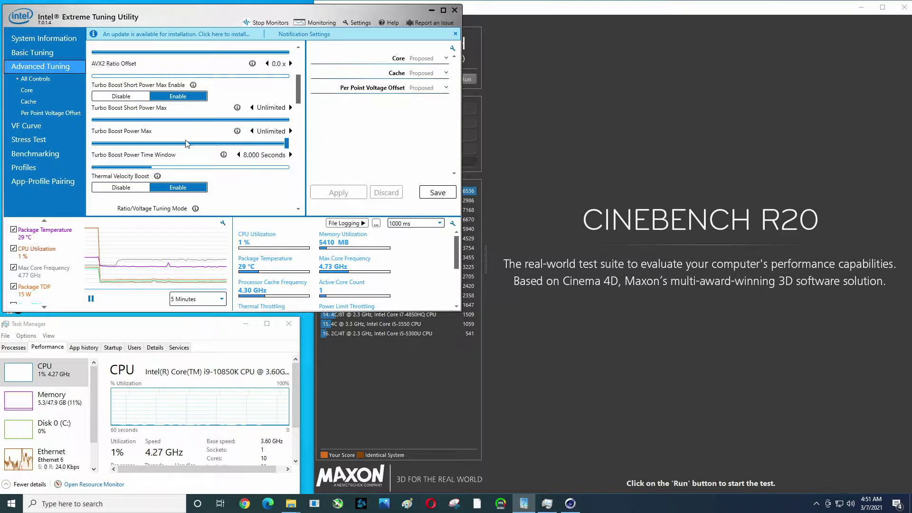
scroll(186, 143, "down", 3)
scroll(186, 143, "down", 5)
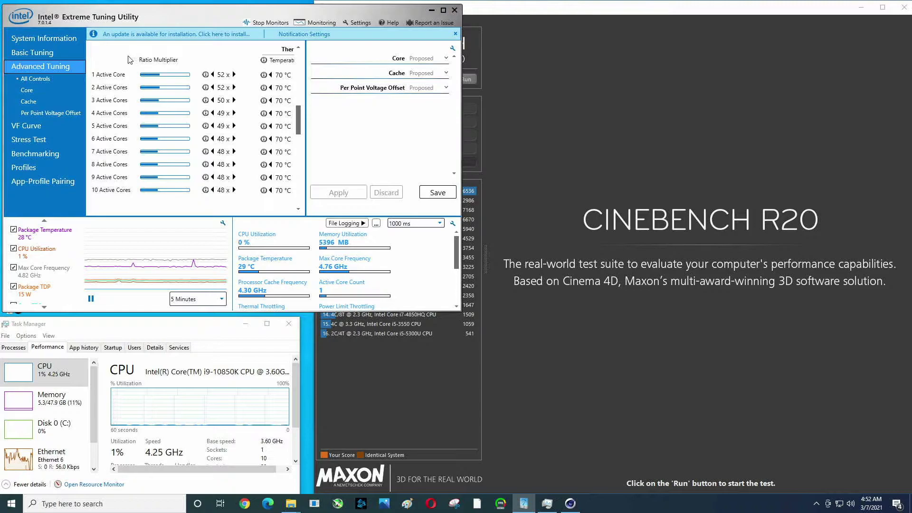
- Check Basic Tuning's 48x core and 43x cache ratios, then return to Advanced Tuning
left_click(53, 56)
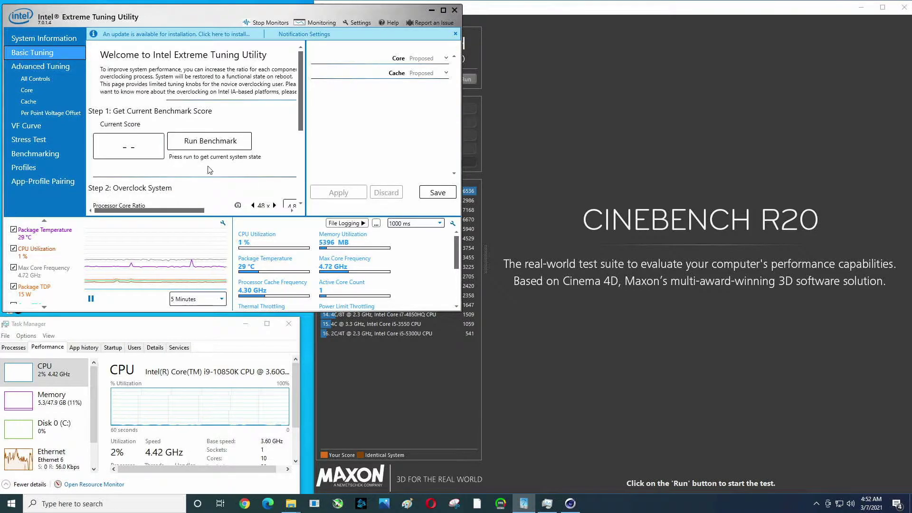
scroll(194, 172, "down", 3)
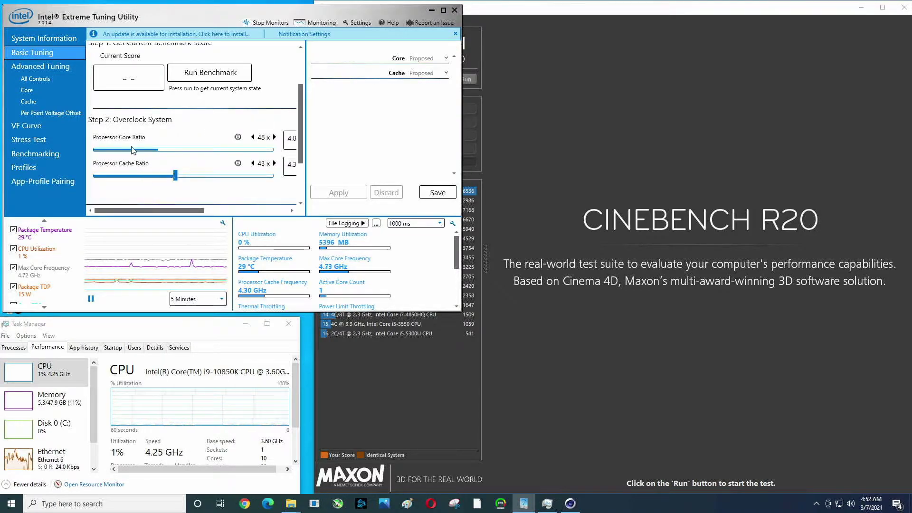
left_click(55, 65)
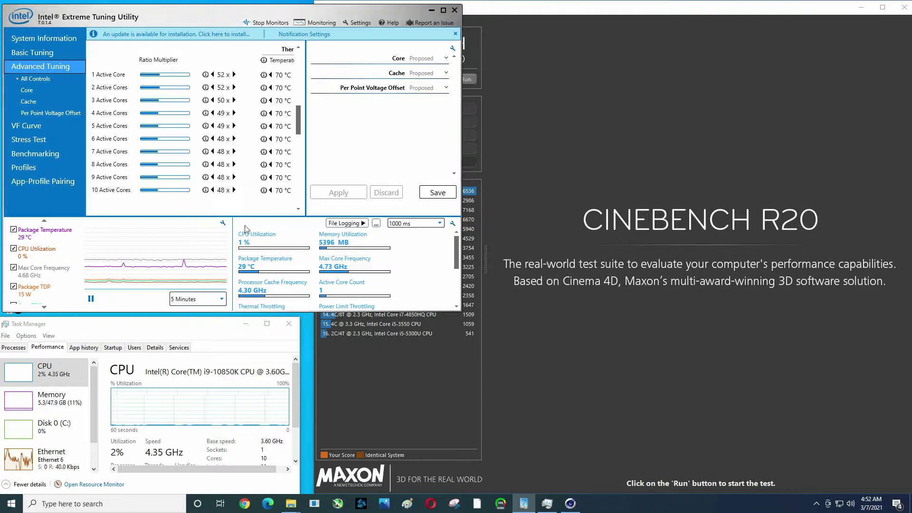
- Scroll through the Advanced Tuning 52x–48x per-core ratio multipliers and their 70 °C cutoffs
scroll(222, 177, "down", 5)
scroll(224, 178, "down", 4)
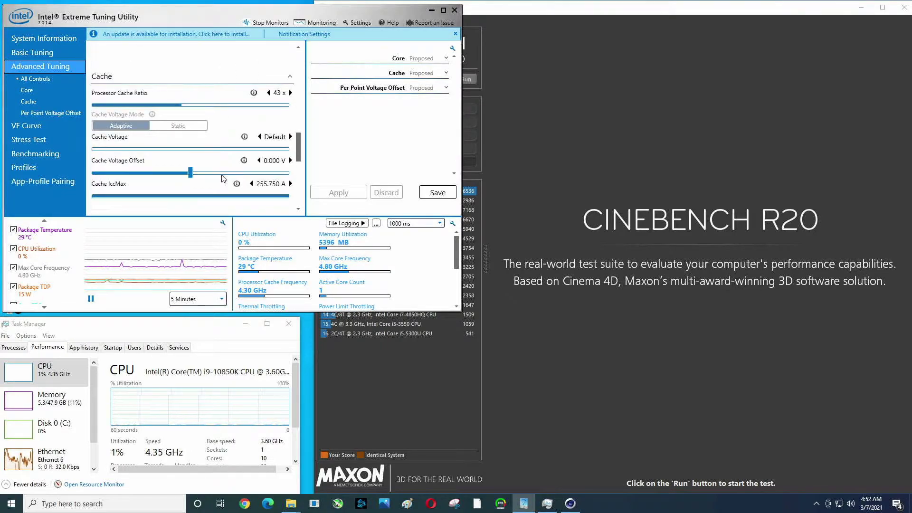
scroll(224, 178, "down", 9)
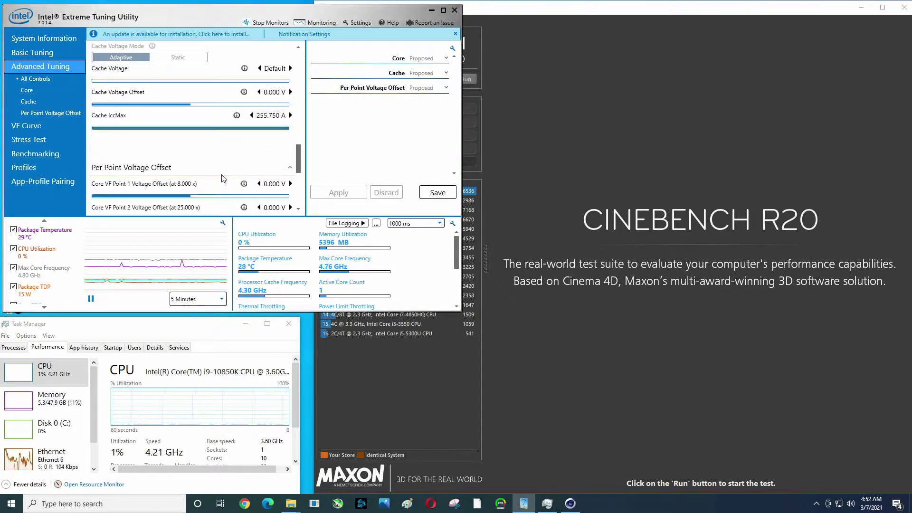
scroll(224, 178, "up", 12)
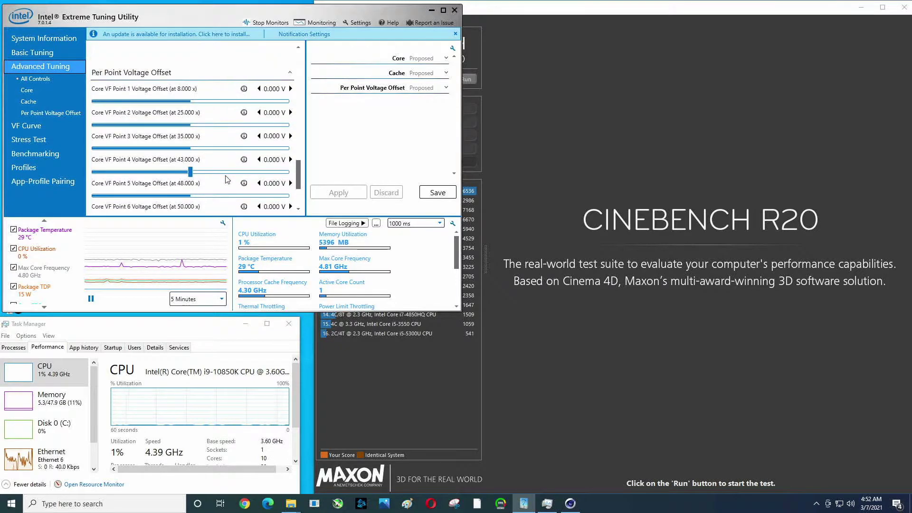
scroll(229, 179, "up", 6)
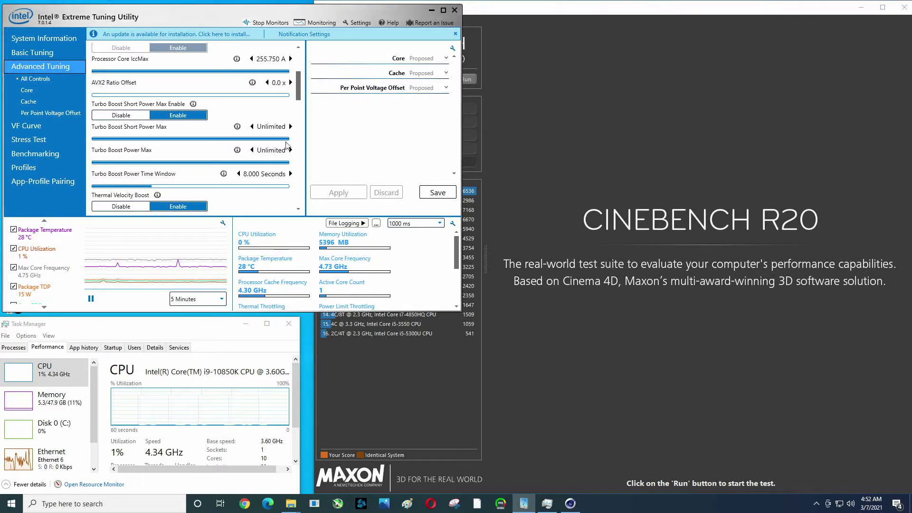
scroll(287, 145, "down", 6)
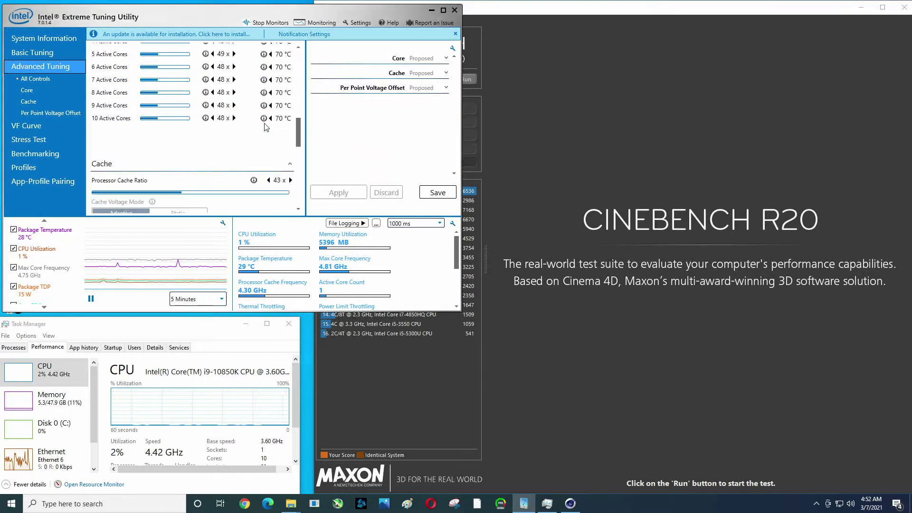
scroll(265, 127, "down", 3)
scroll(265, 126, "up", 3)
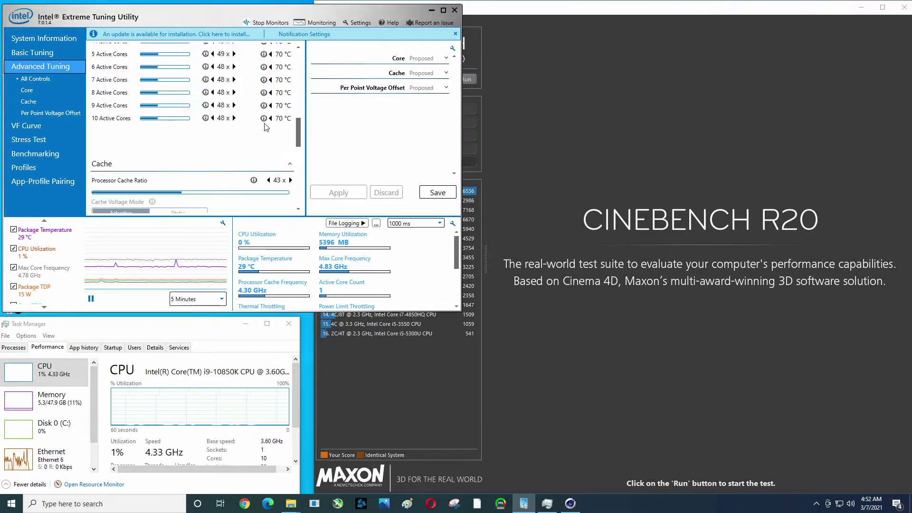
scroll(265, 127, "up", 3)
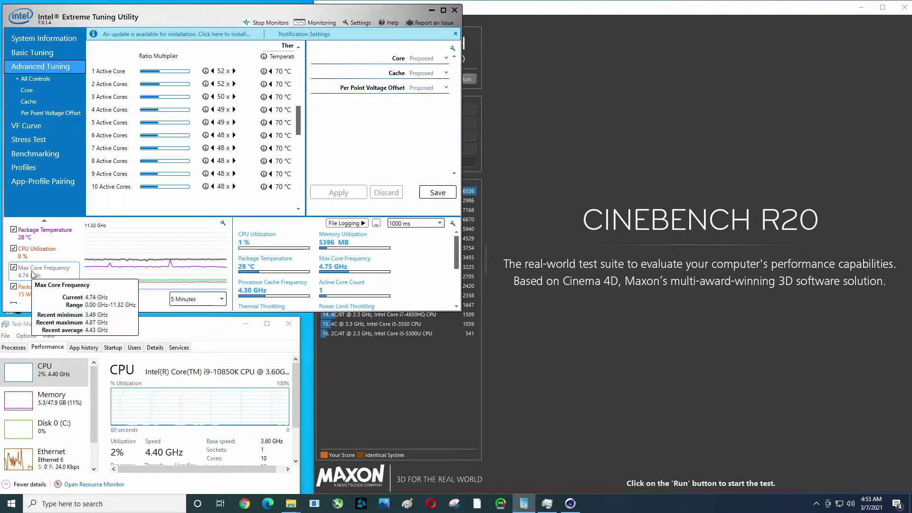
- Clear the recorded data from XTU's system graphs and close the graph settings
left_click(222, 222)
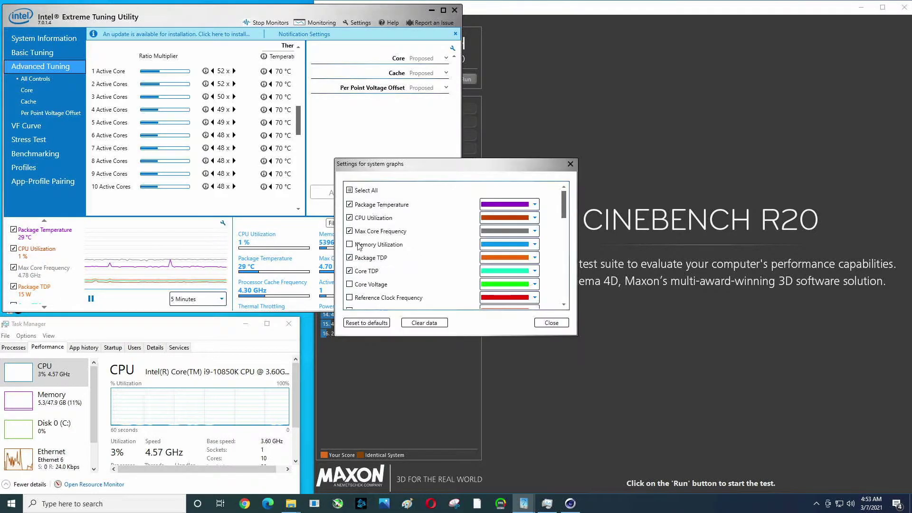
left_click(434, 327)
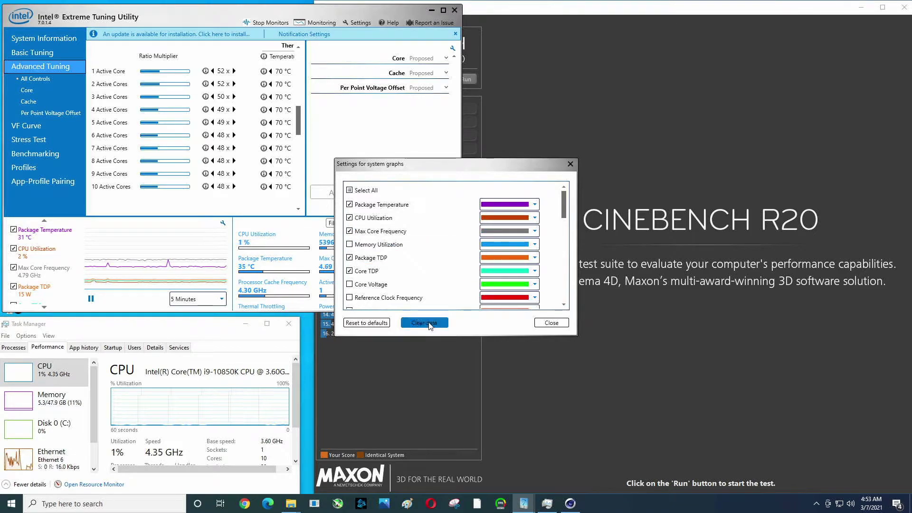
left_click(433, 327)
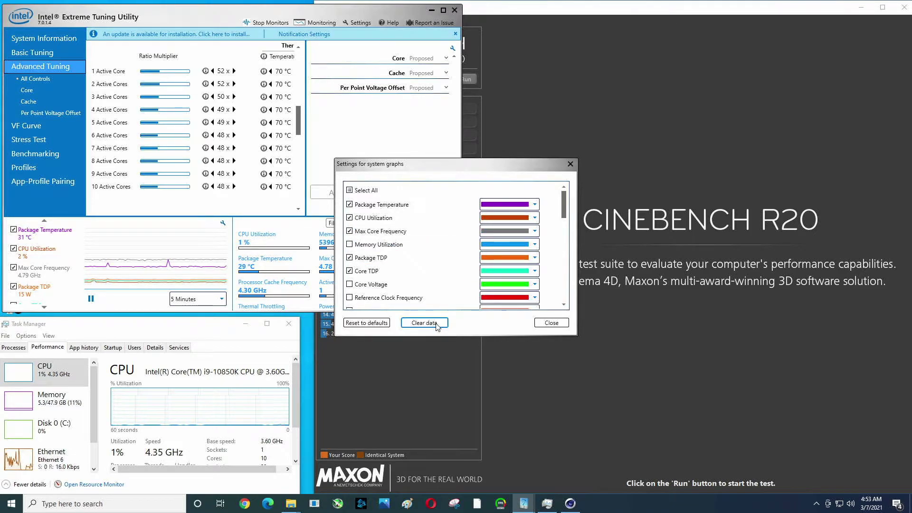
left_click(544, 326)
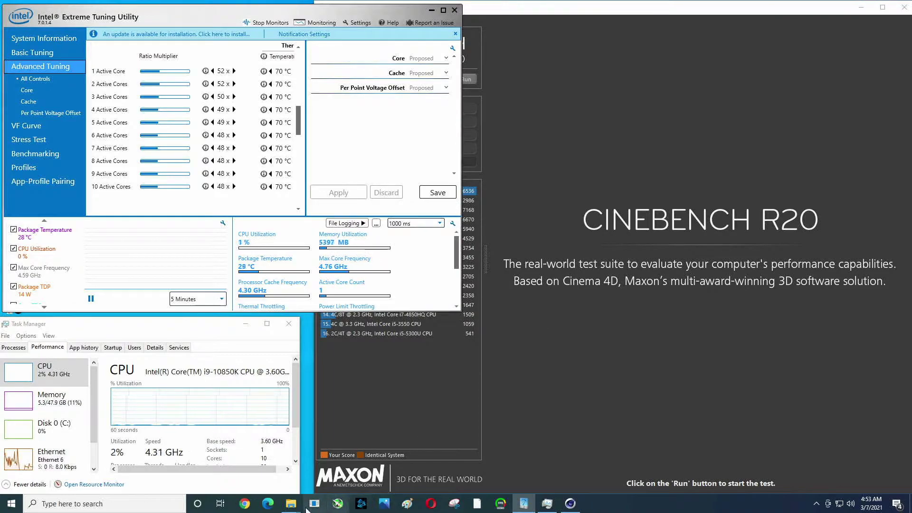
mouse_move(290, 504)
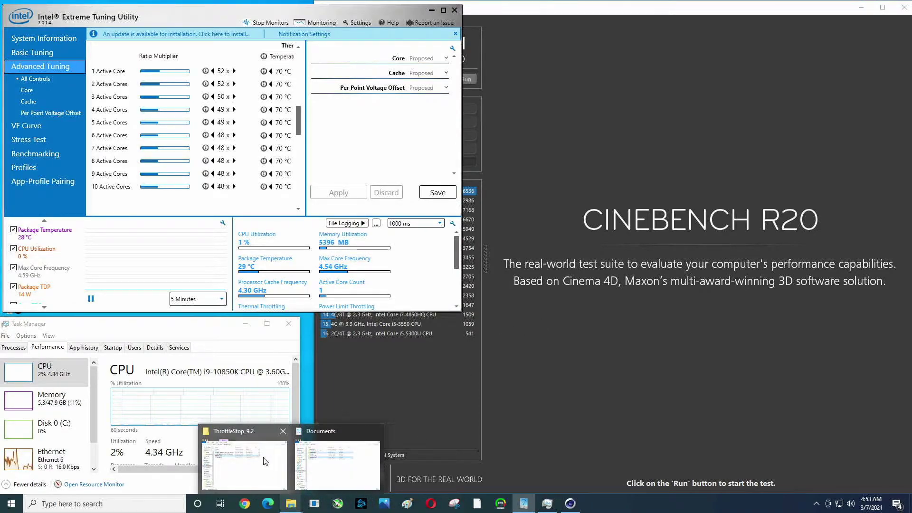
mouse_move(259, 461)
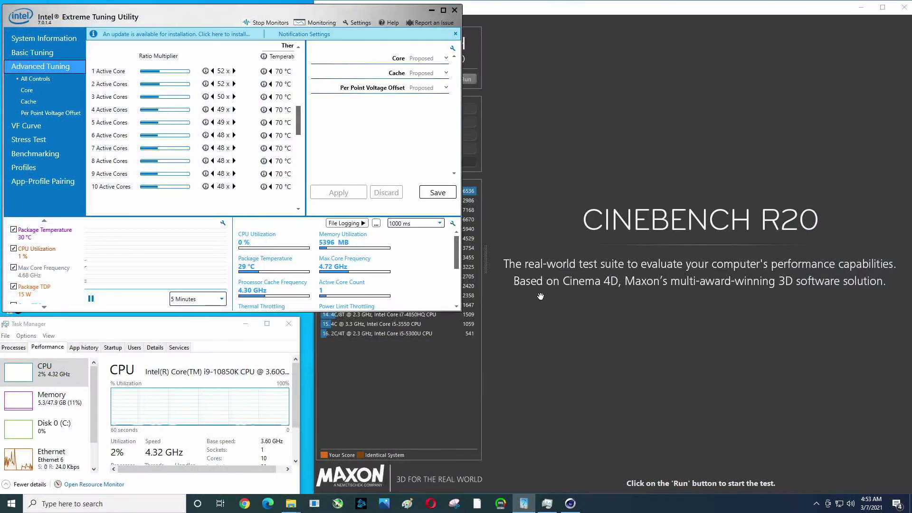
- Start the Cinebench R20 CPU benchmark and watch XTU show 100% utilization near 180 W
left_click(534, 228)
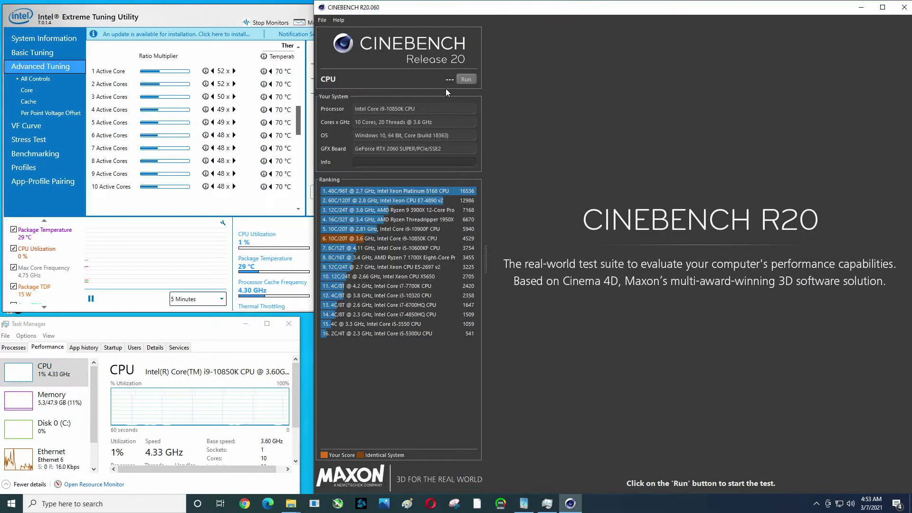
left_click(465, 79)
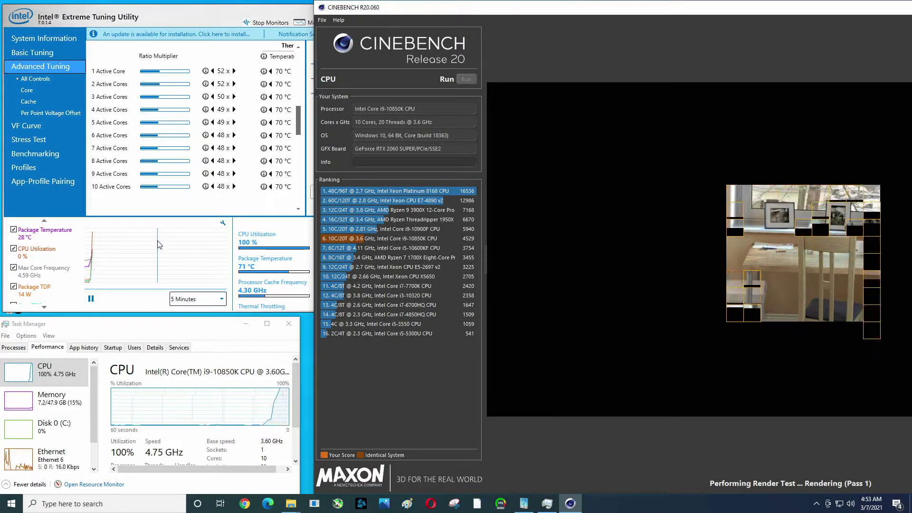
mouse_move(37, 256)
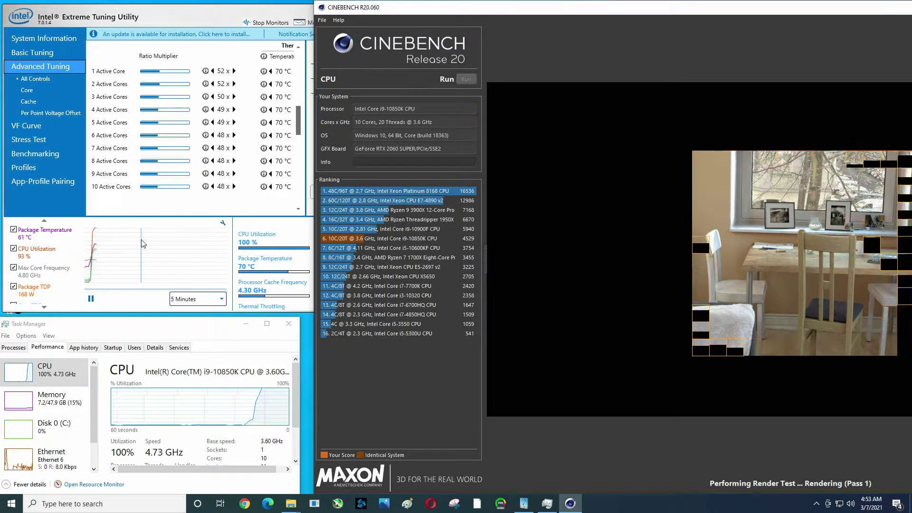
mouse_move(58, 234)
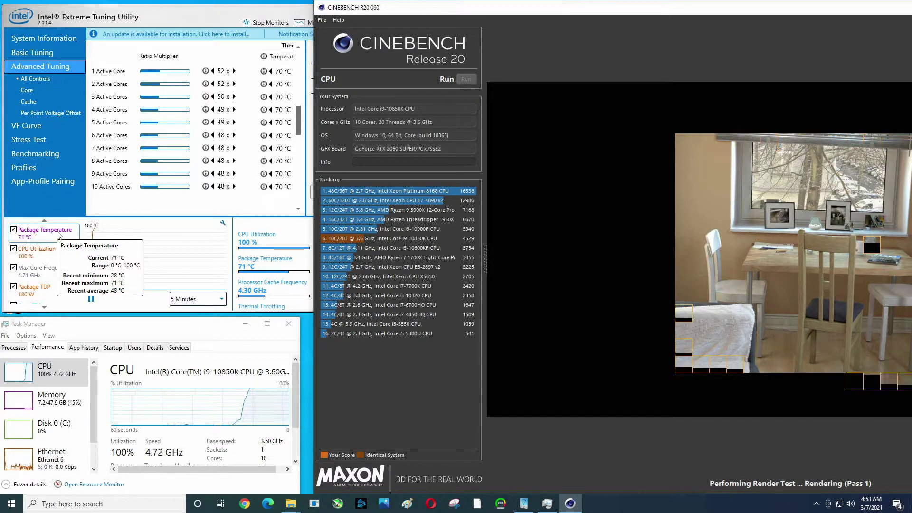
mouse_move(57, 276)
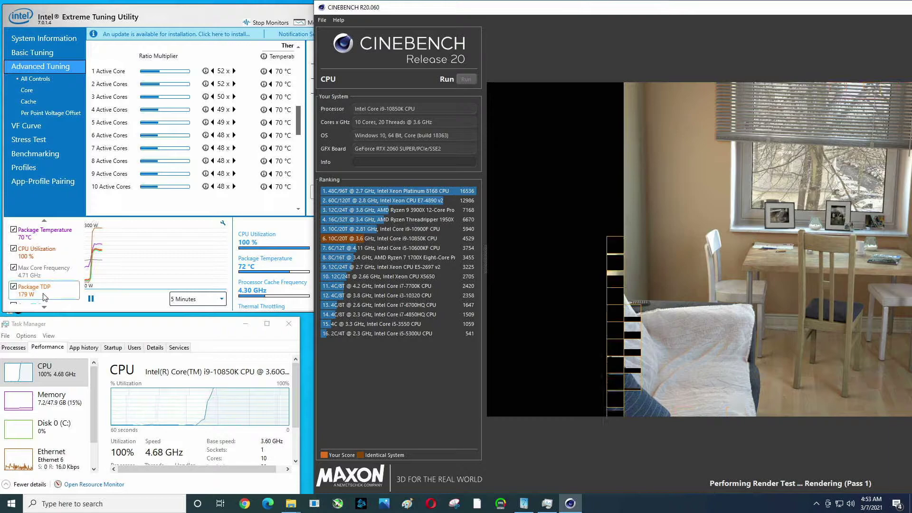
mouse_move(45, 297)
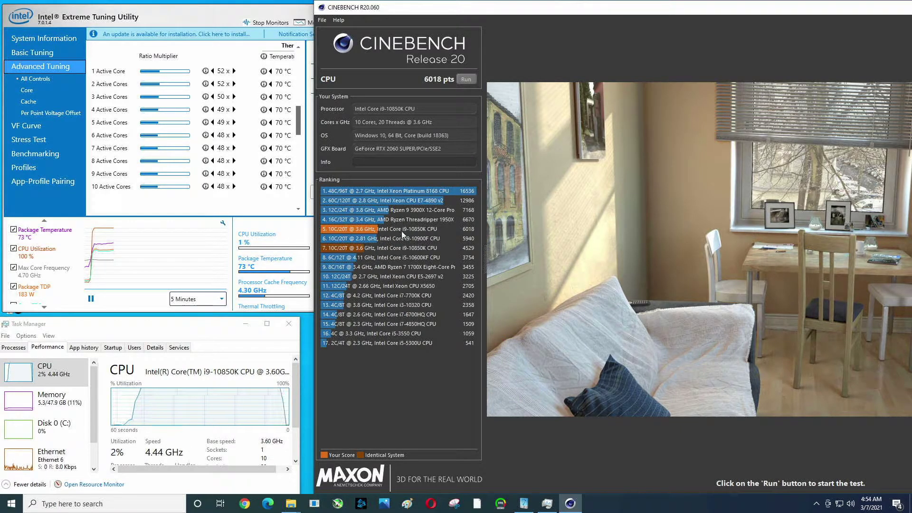
- Compare the 6018 pts result in the ranking, just ahead of the i9-10900F's 5940 pts
mouse_move(472, 233)
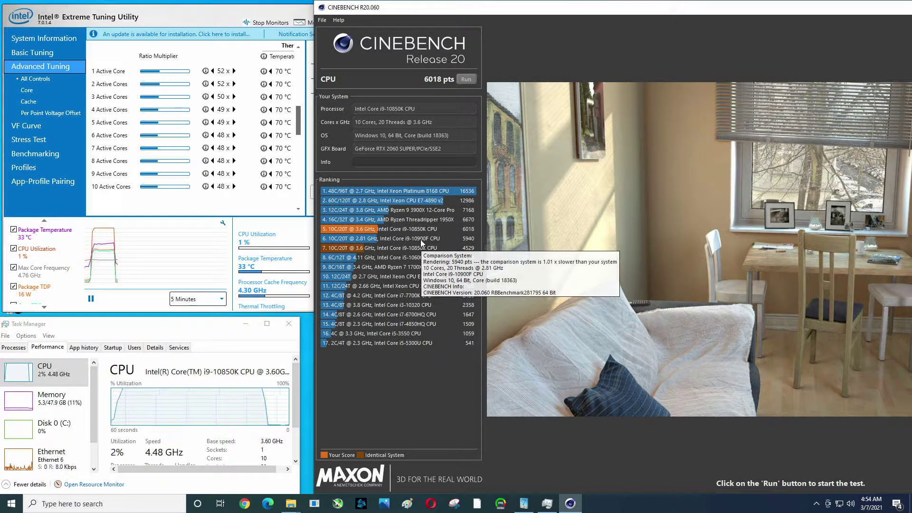
mouse_move(413, 235)
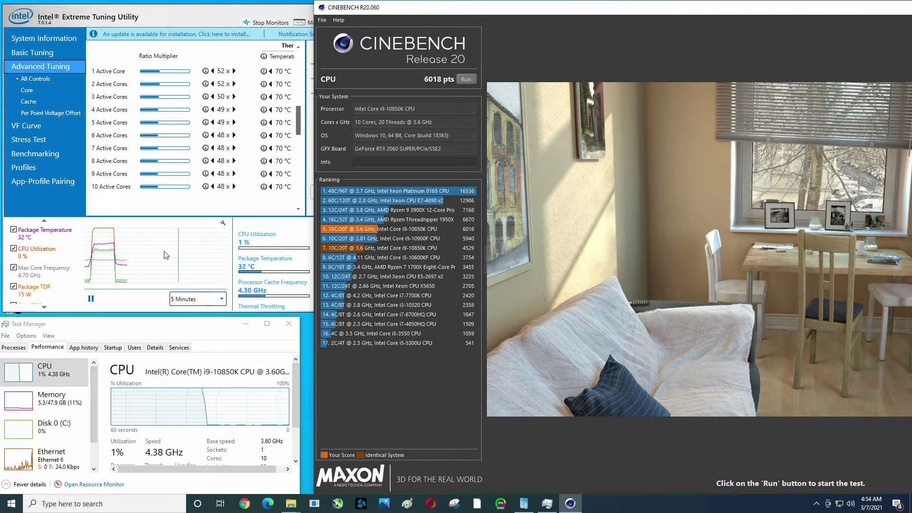
mouse_move(27, 235)
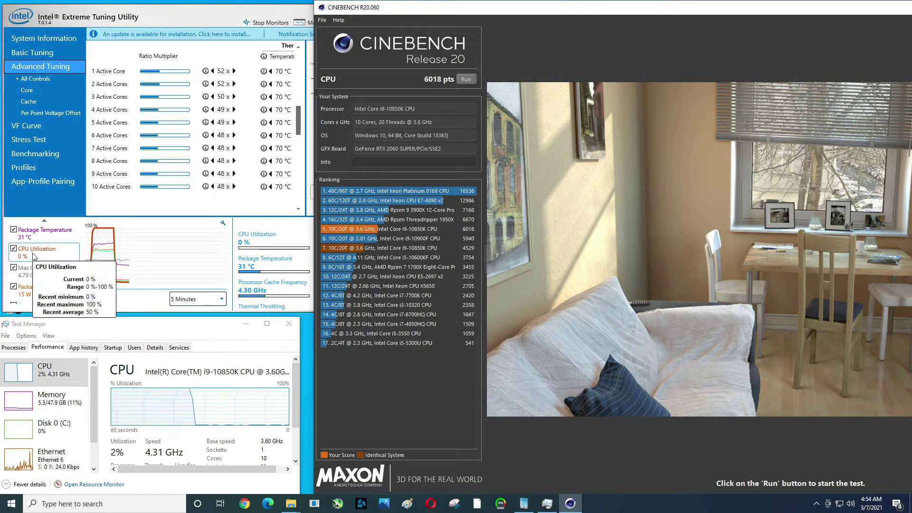
mouse_move(34, 273)
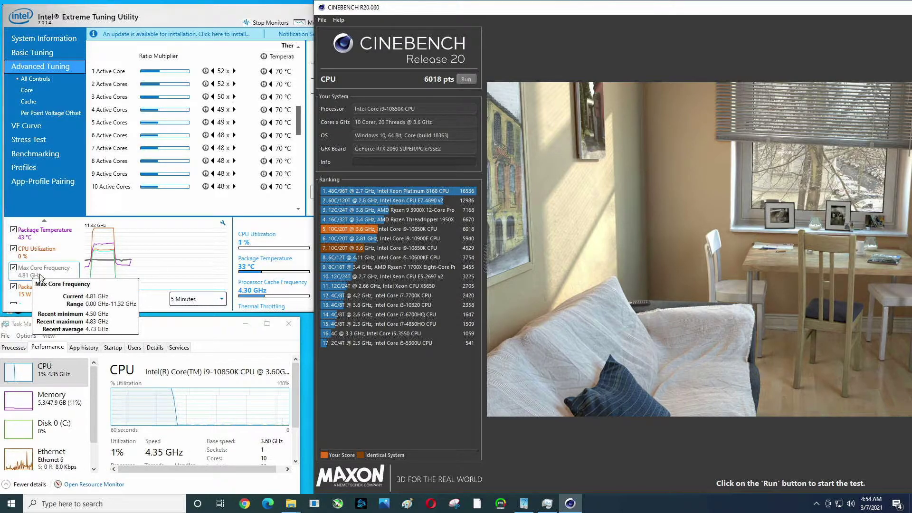
scroll(23, 293, "down", 1)
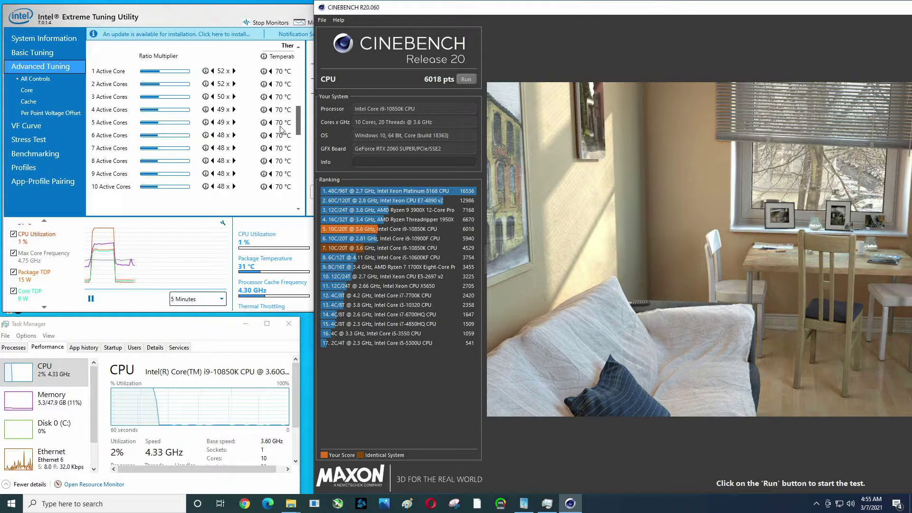
left_click(229, 20)
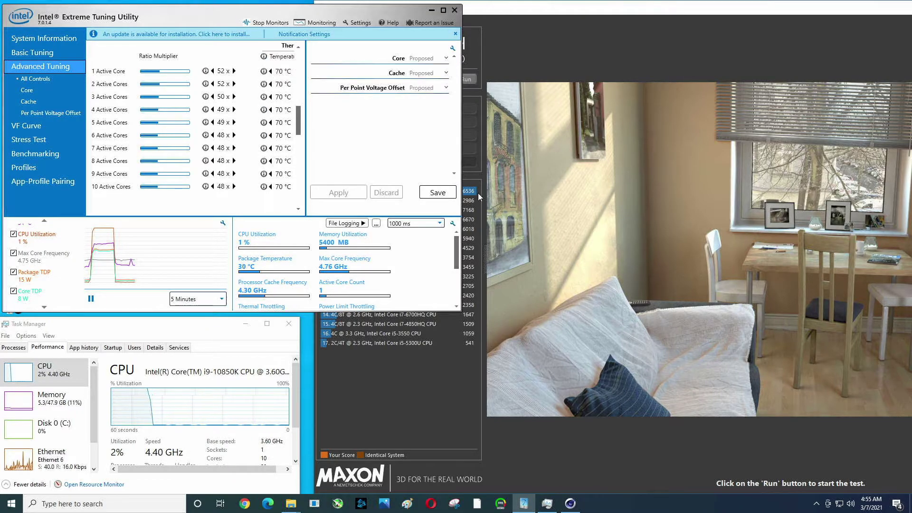
left_click_drag(461, 169, 866, 181)
mouse_move(533, 269)
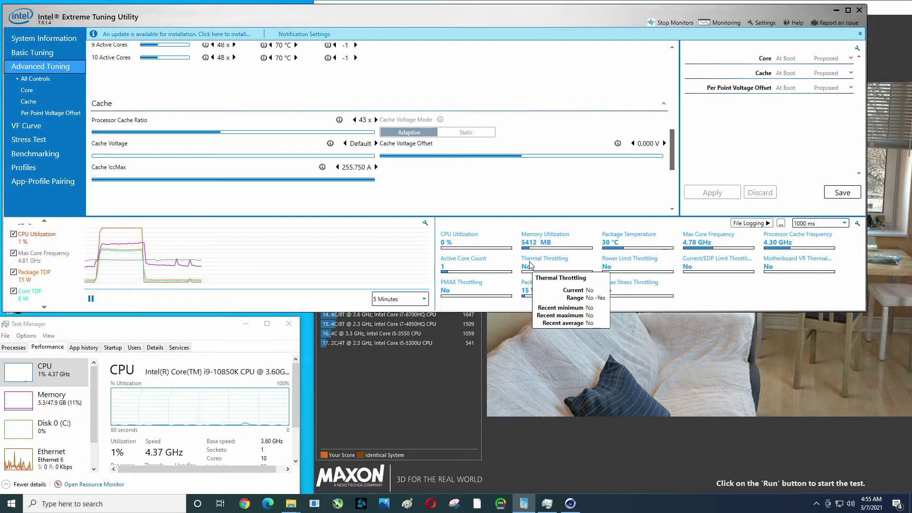
mouse_move(617, 267)
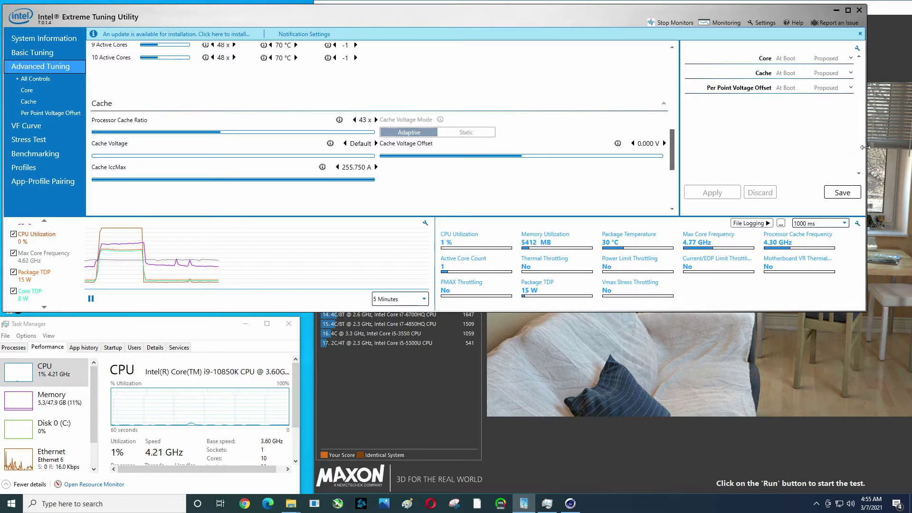
left_click_drag(865, 152, 379, 168)
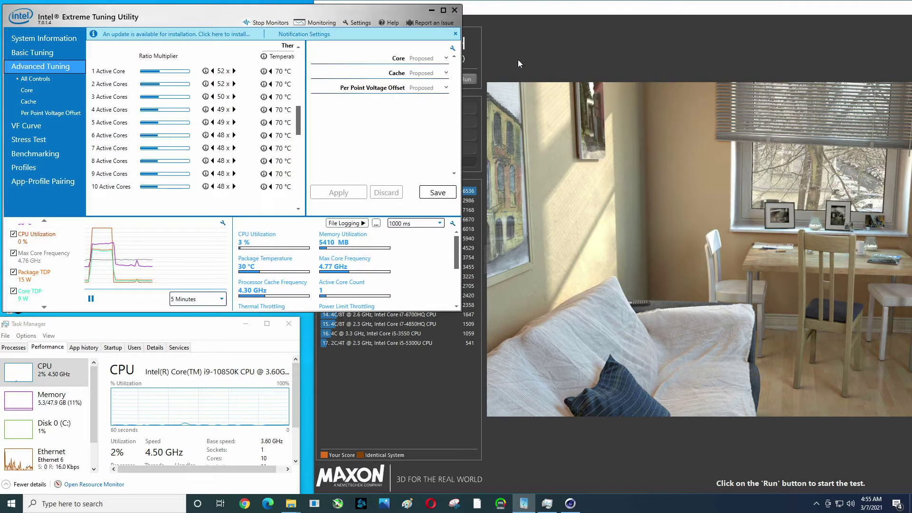
left_click(553, 15)
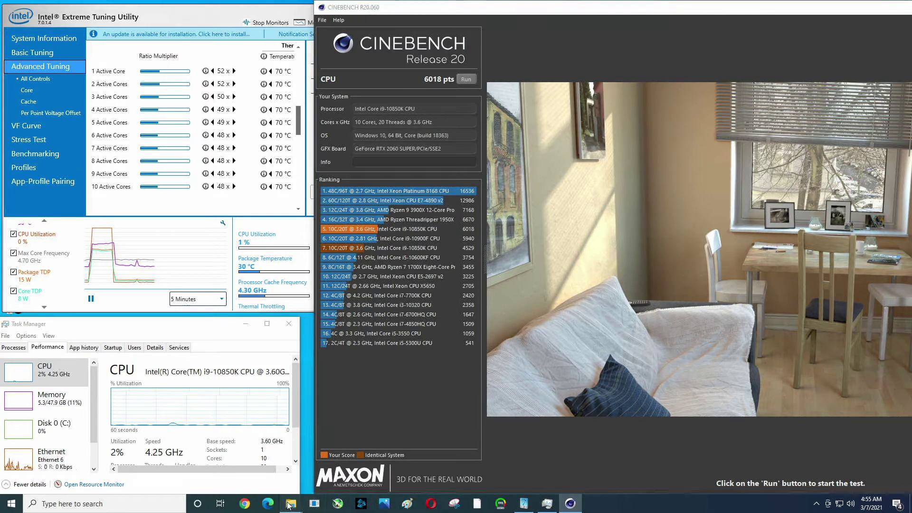
- Launch ThrottleStop 9.2, tick Disable Turbo, minimize it and bring Cinebench back to front
mouse_move(291, 503)
left_click(244, 463)
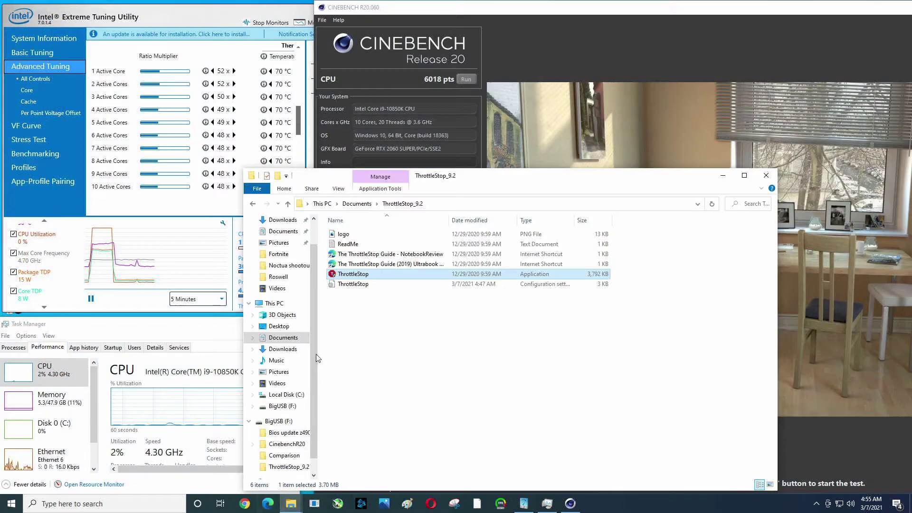
double_click(376, 276)
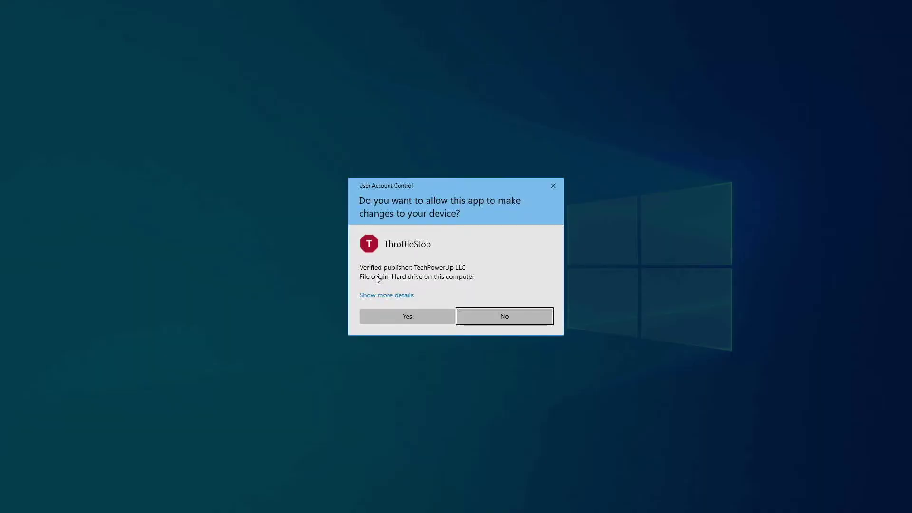
left_click(389, 319)
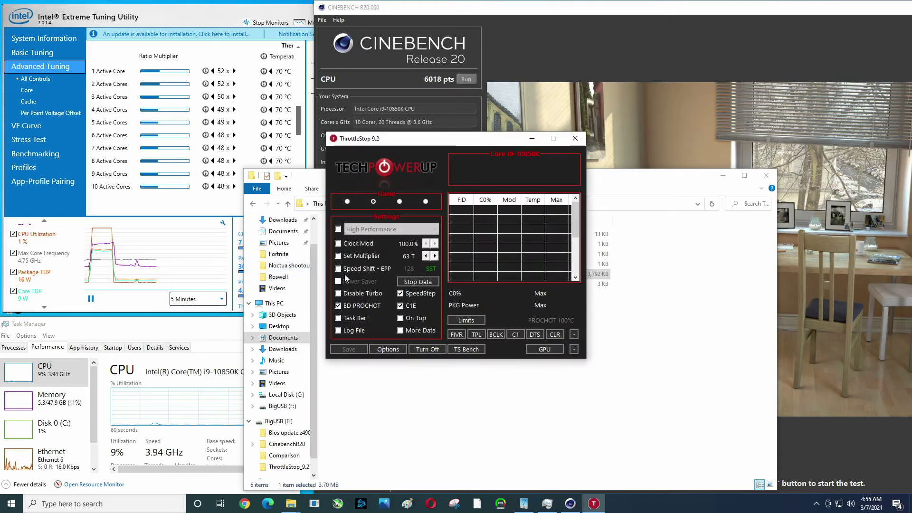
left_click(337, 294)
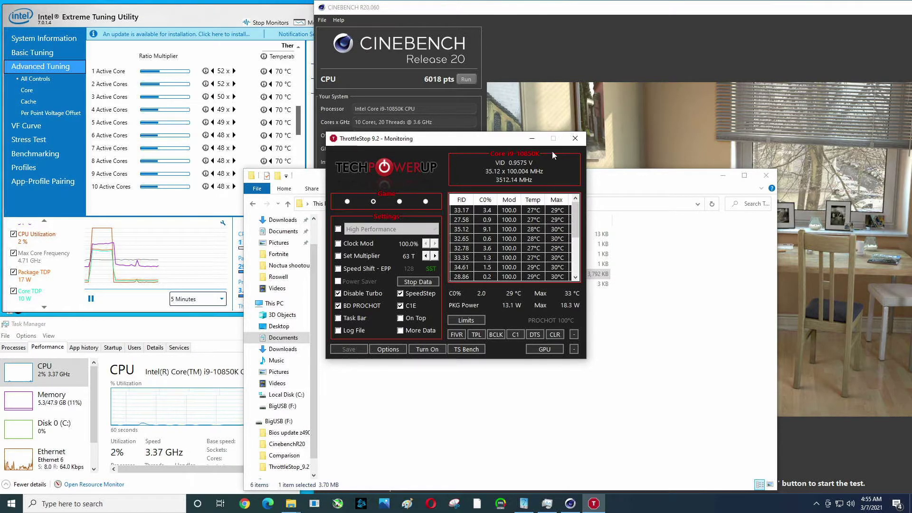
left_click(530, 138)
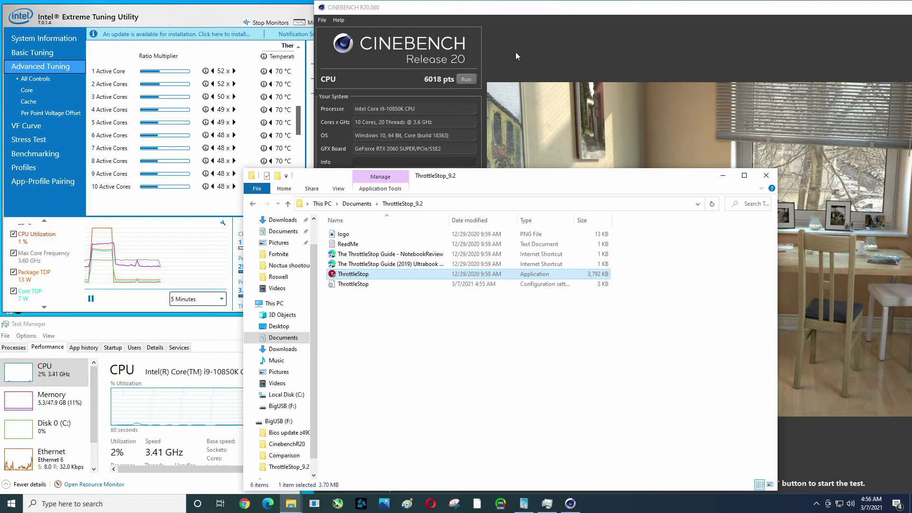
left_click(555, 13)
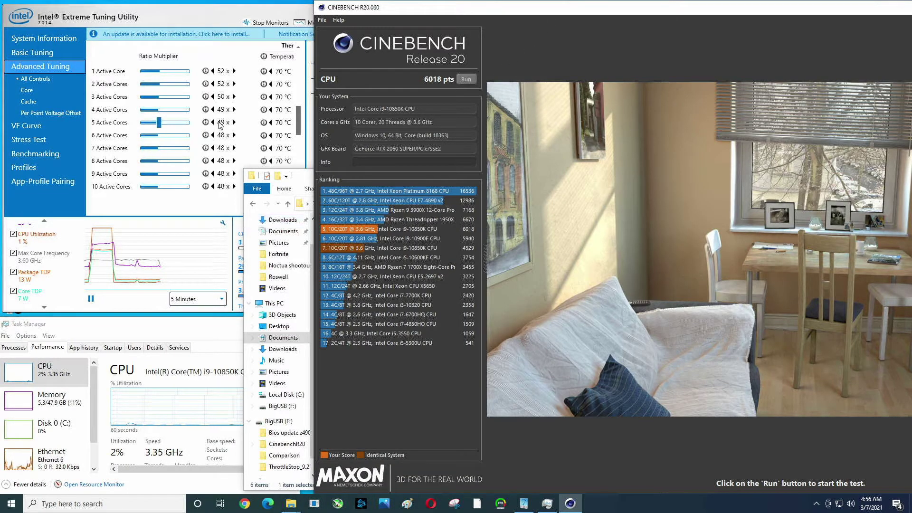
- Clear XTU's monitoring graph data again, then return to the Cinebench window
left_click(226, 11)
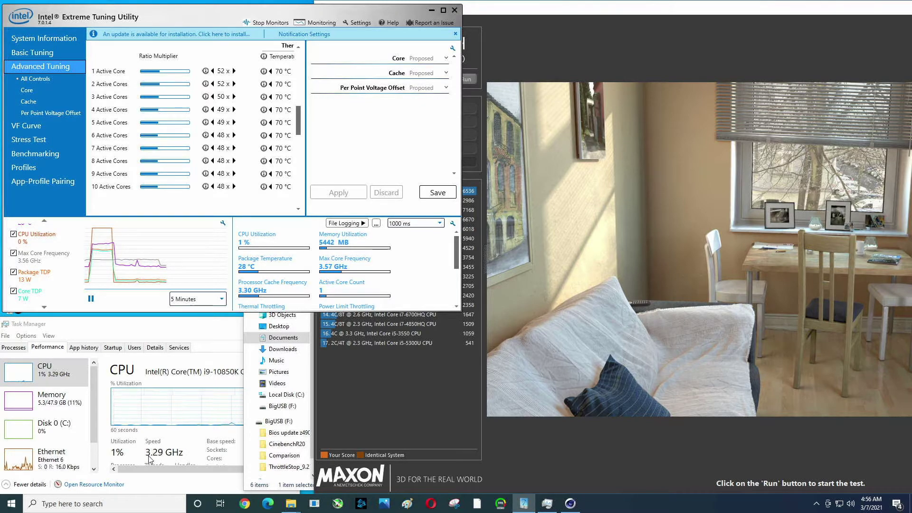
mouse_move(30, 259)
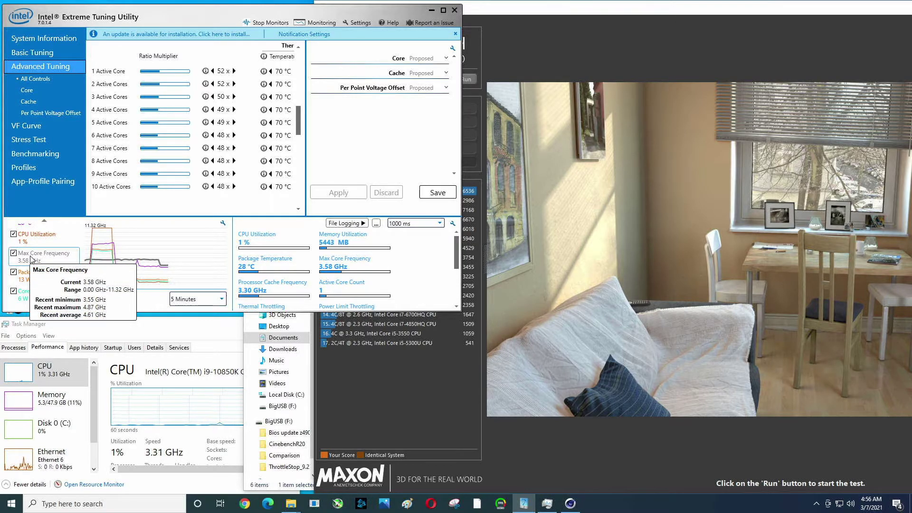
left_click(222, 223)
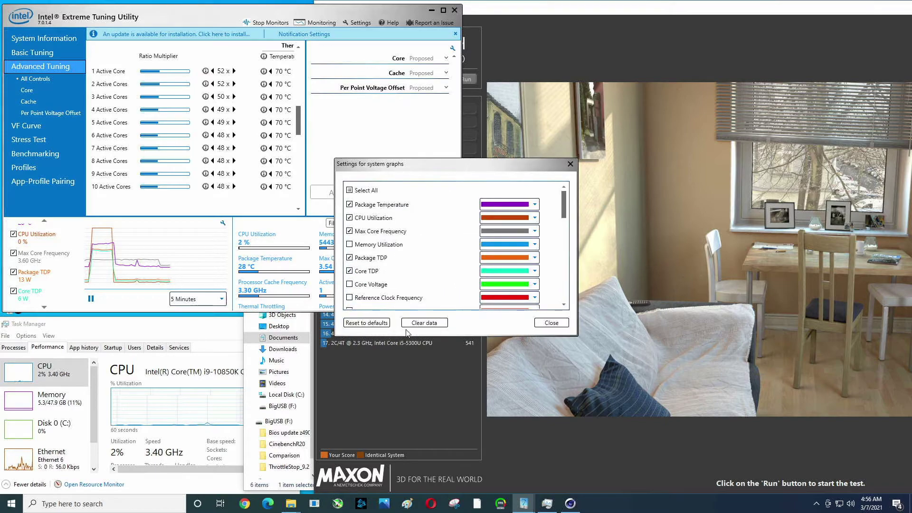
left_click(438, 324)
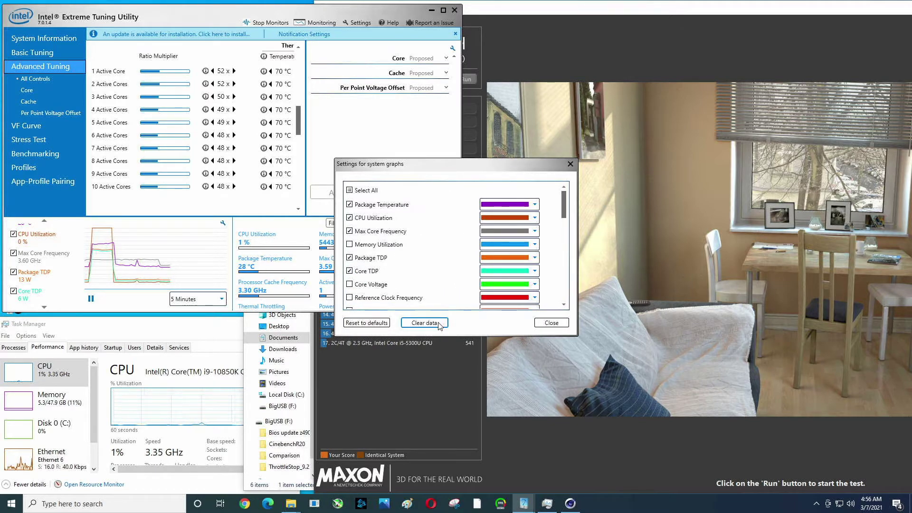
left_click(551, 323)
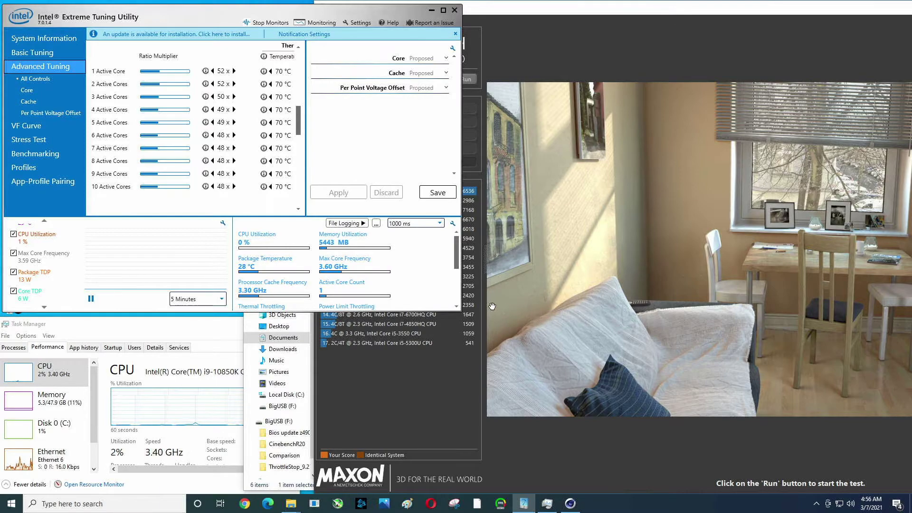
left_click(542, 2)
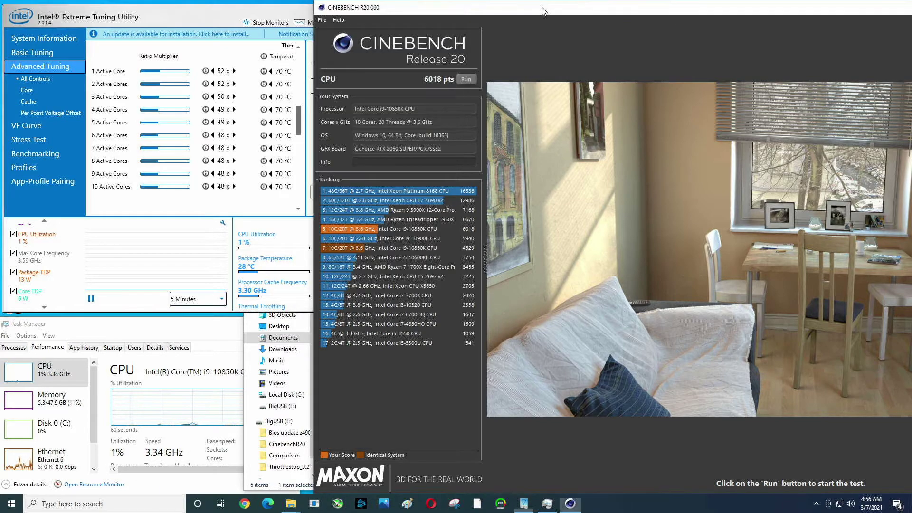
- Start the turbo-disabled CPU run and graph Package Temperature, CPU Utilization, Max Core Frequency and Package TDP
left_click(466, 80)
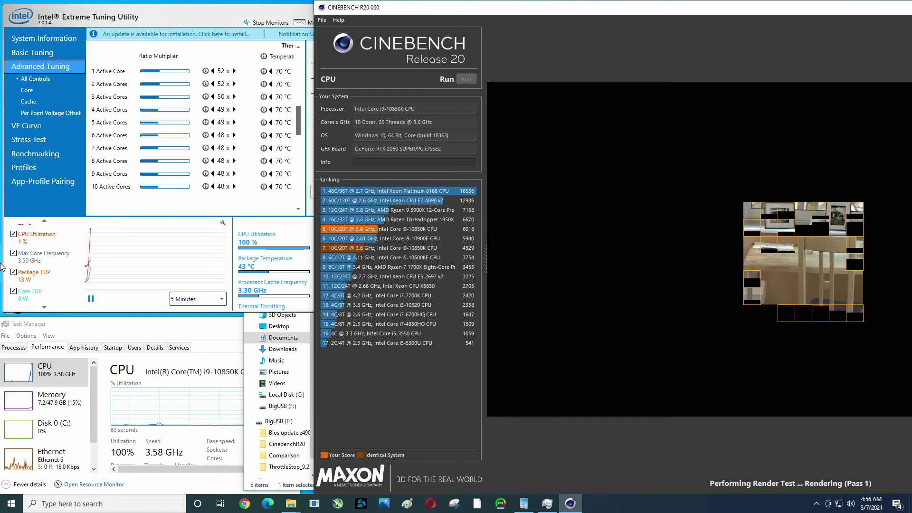
left_click(81, 273)
scroll(43, 252, "up", 1)
left_click(21, 233)
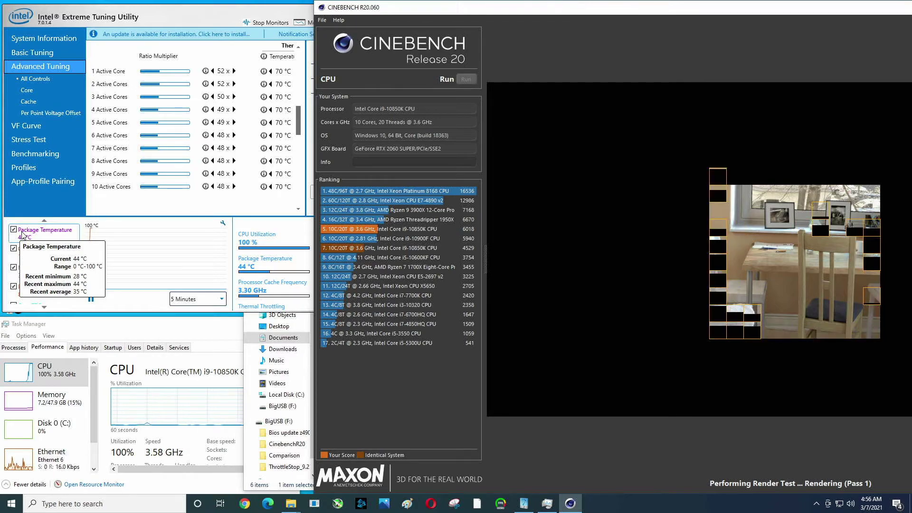
left_click(38, 252)
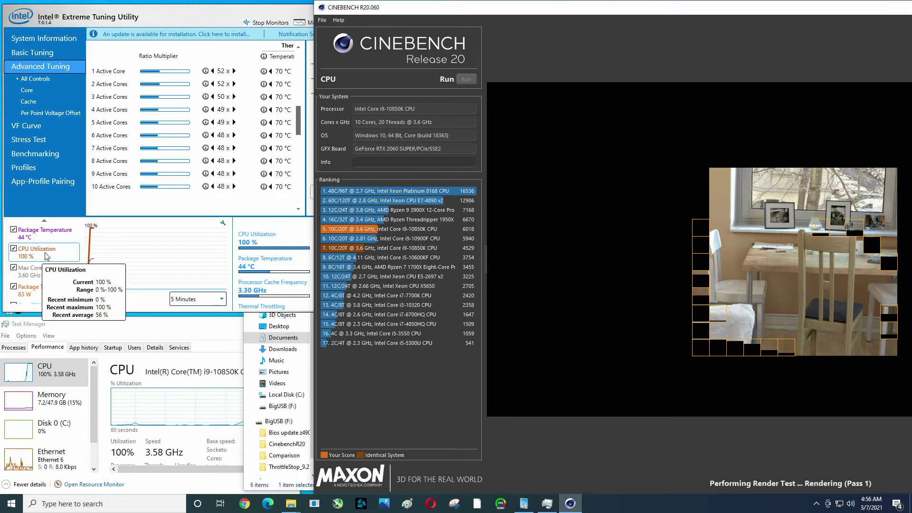
left_click(39, 269)
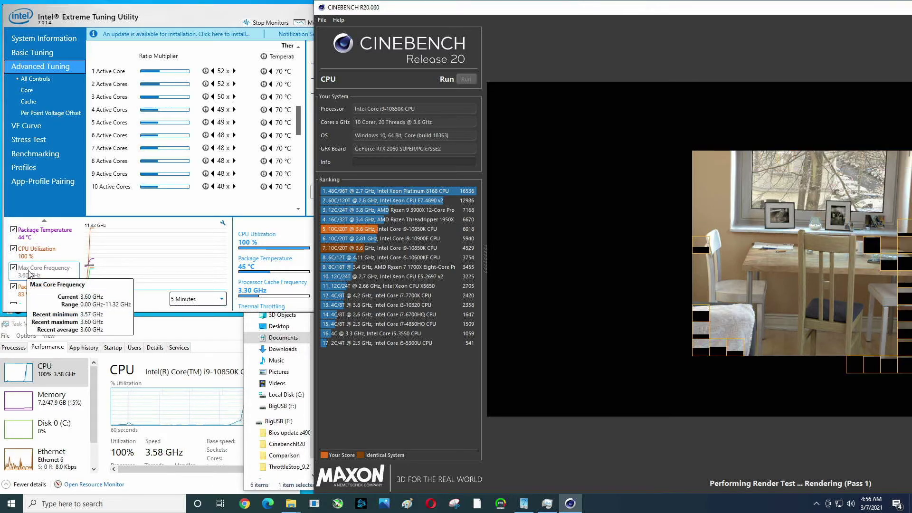
left_click(40, 295)
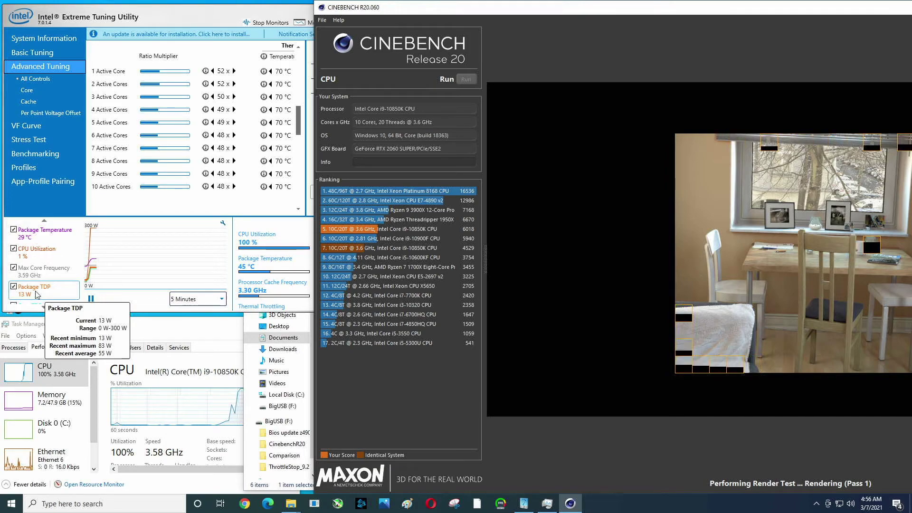
- Switch XTU's graph between Max Core Frequency, CPU Utilization and Package TDP during the render
scroll(37, 294, "down", 1)
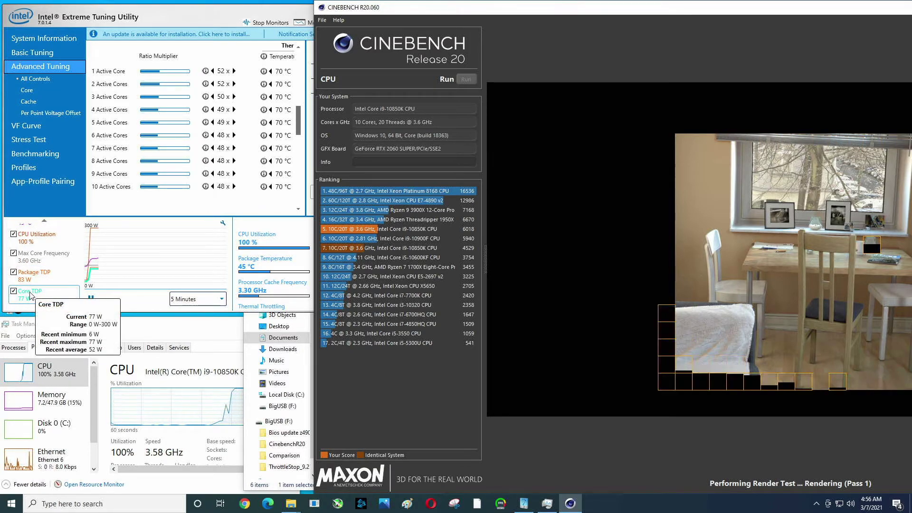
left_click(57, 260)
scroll(57, 257, "up", 1)
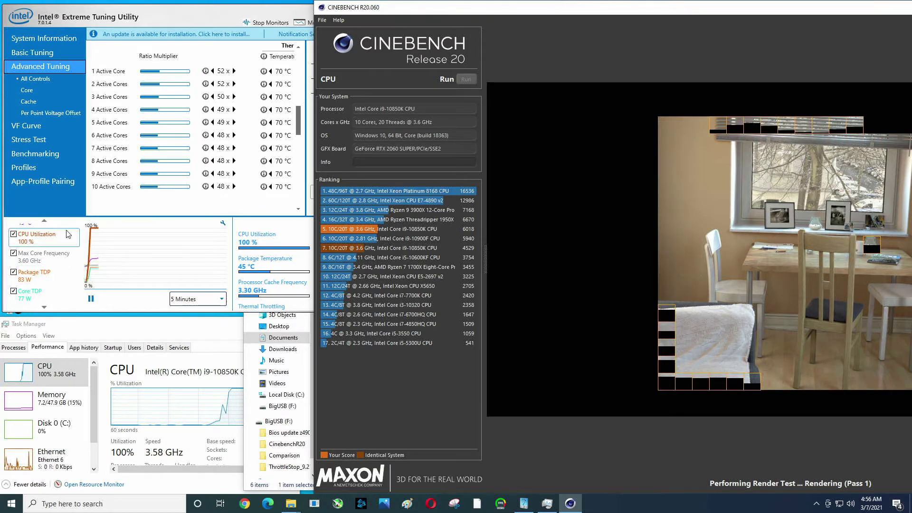
left_click(52, 252)
scroll(47, 273, "down", 1)
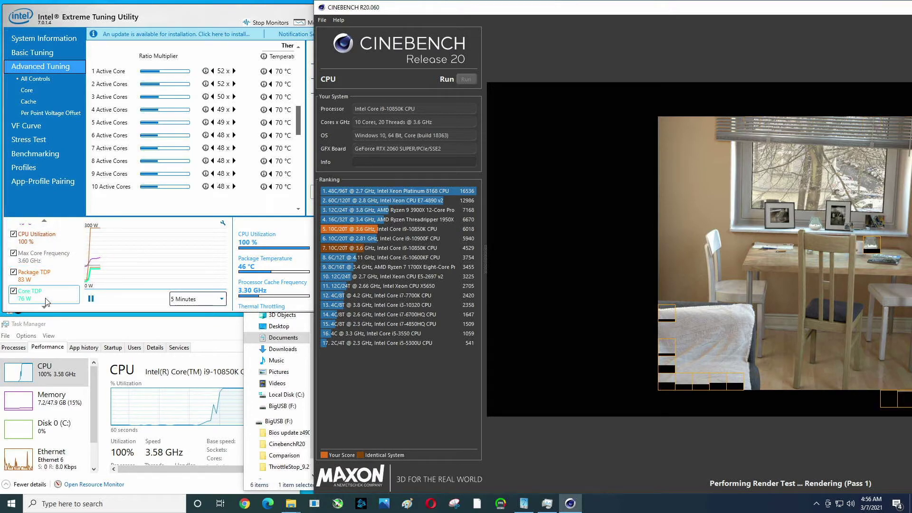
left_click(46, 281)
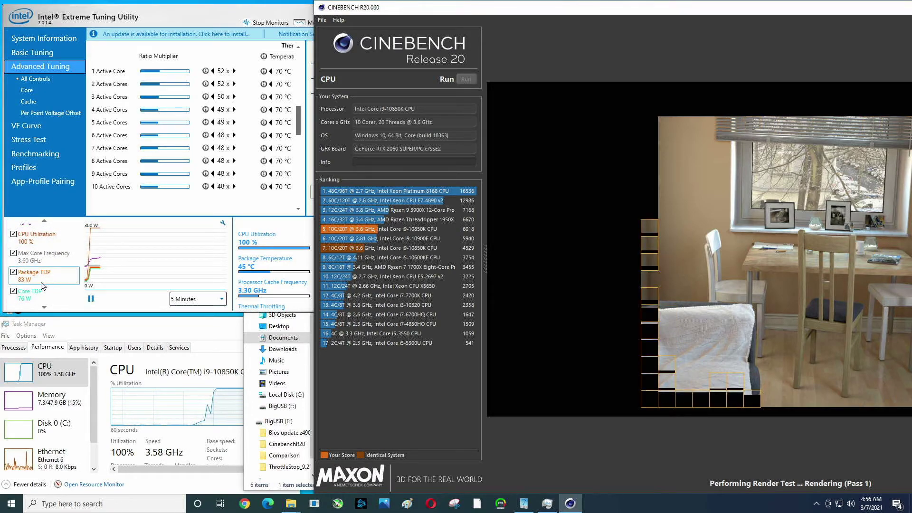
scroll(43, 284, "up", 1)
left_click(43, 259)
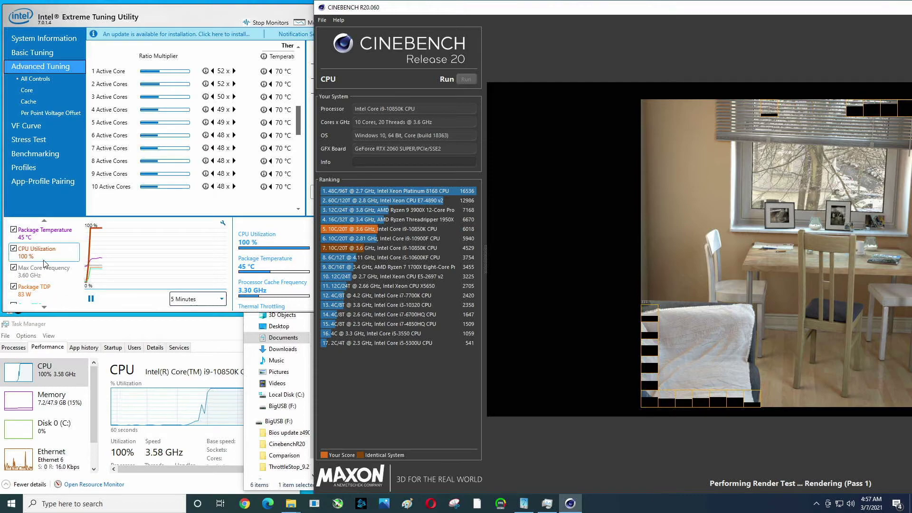
left_click(49, 288)
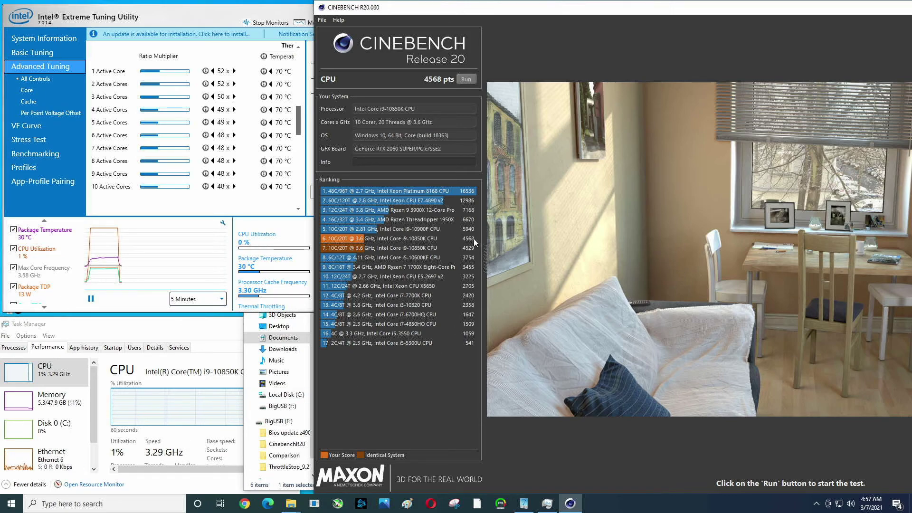
mouse_move(474, 247)
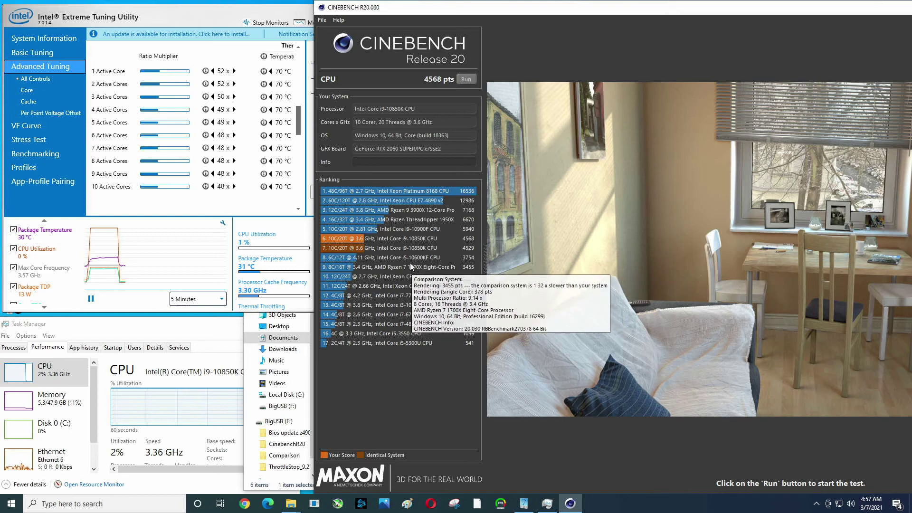
mouse_move(411, 260)
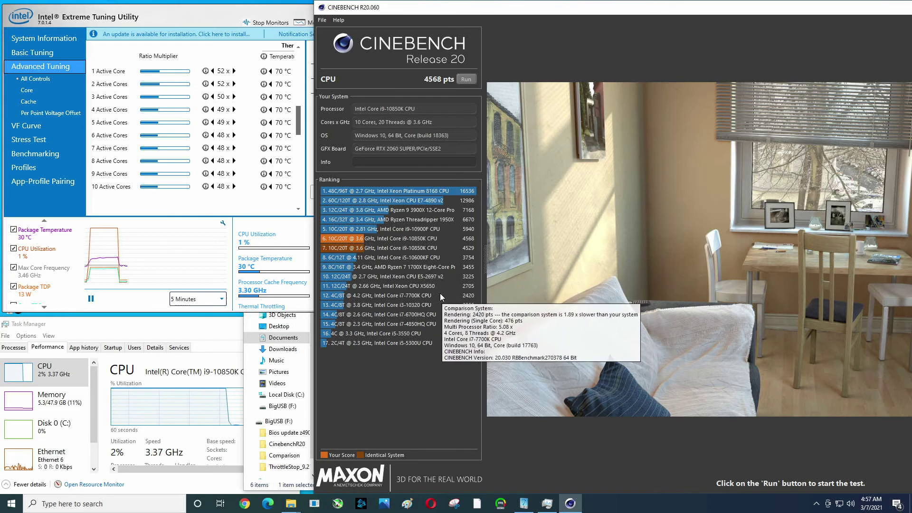
mouse_move(429, 302)
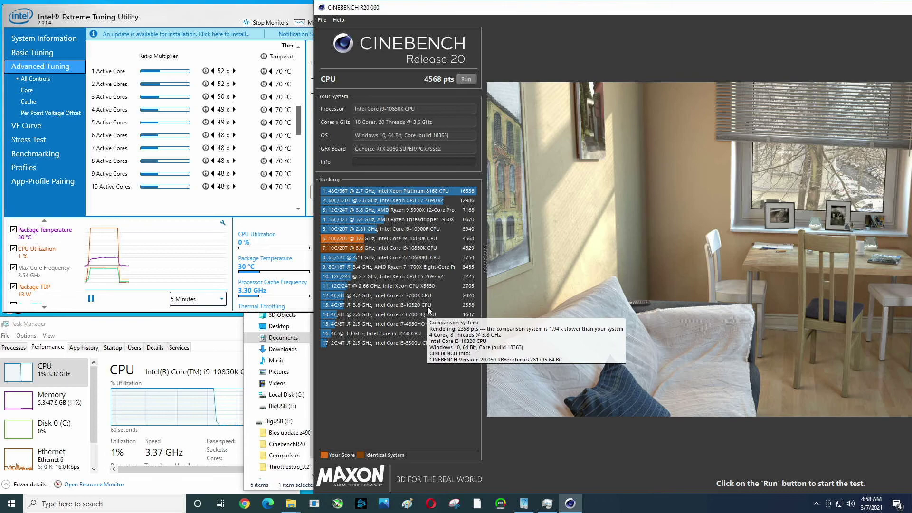
mouse_move(449, 329)
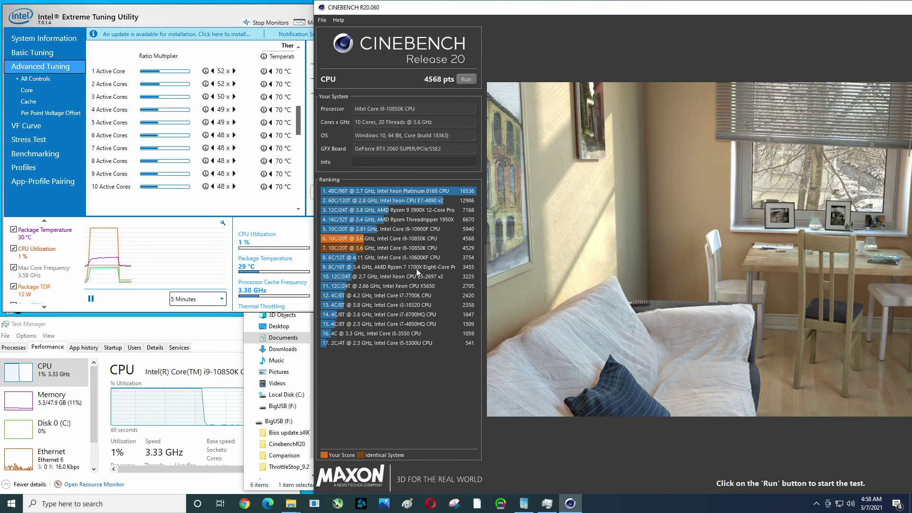
mouse_move(403, 332)
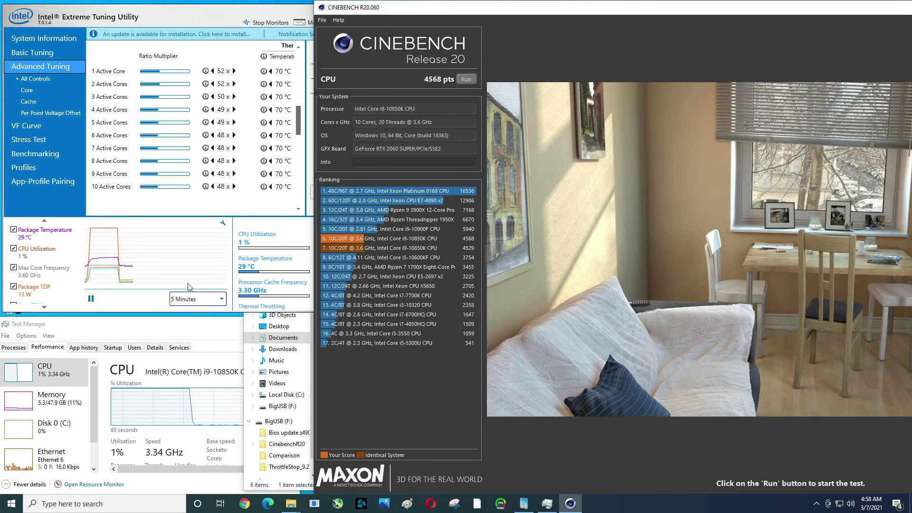
mouse_move(26, 273)
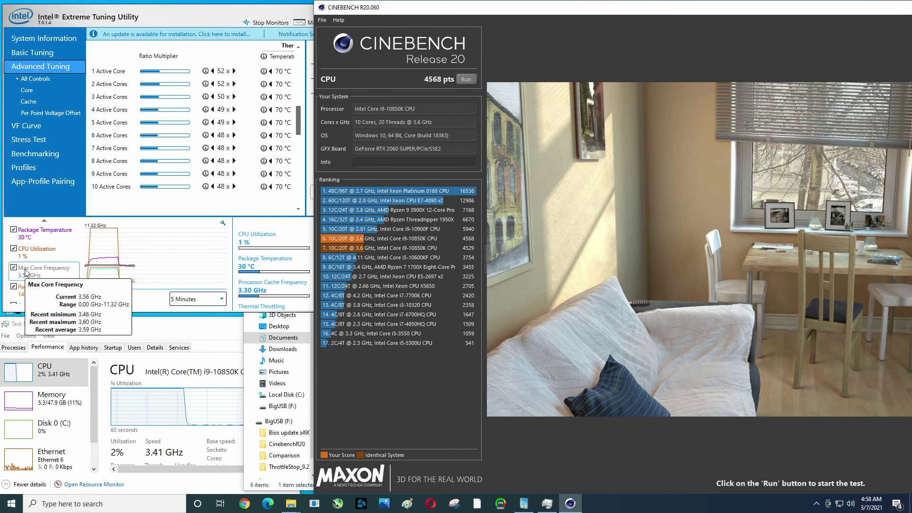